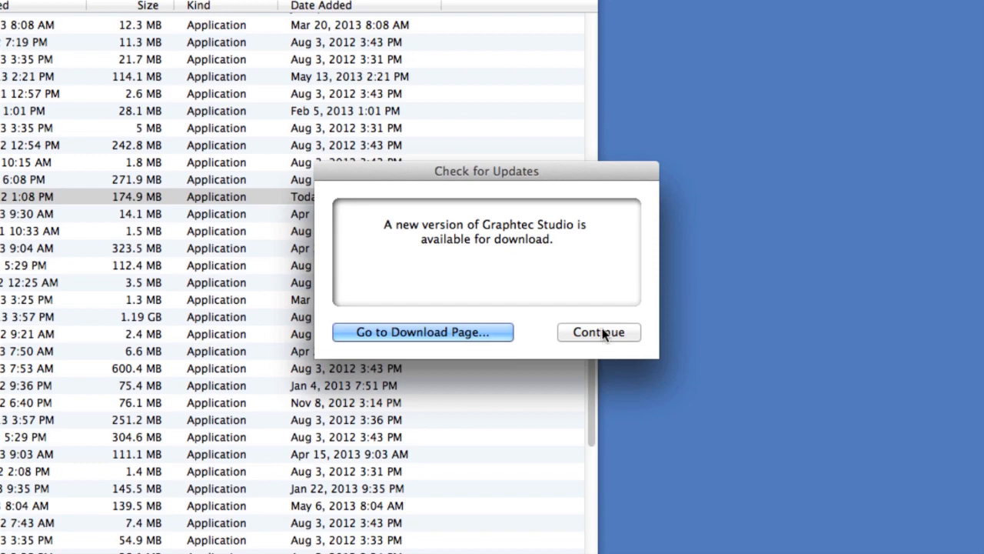
Dismiss the update notice and set the preference for checking for updates to Never
left_click(599, 332)
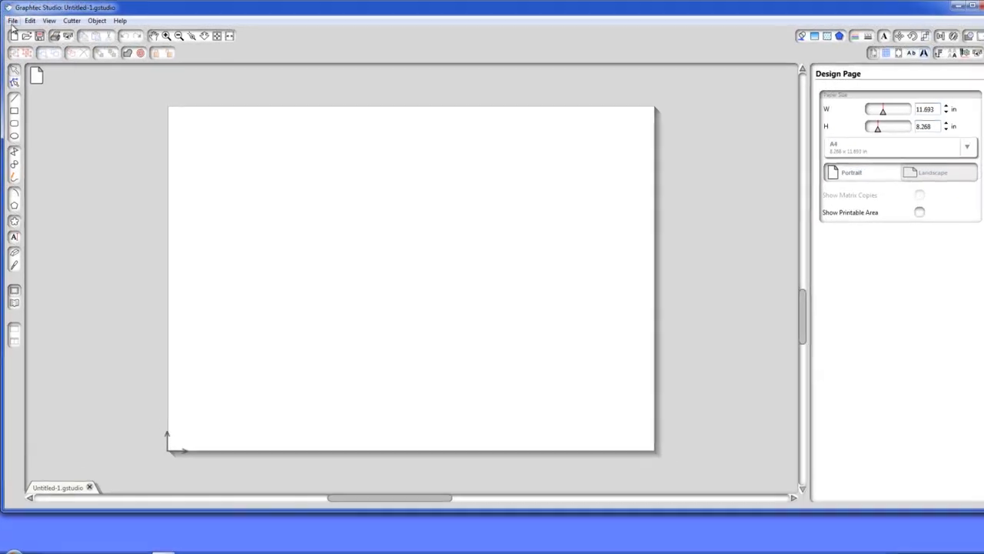
left_click(11, 20)
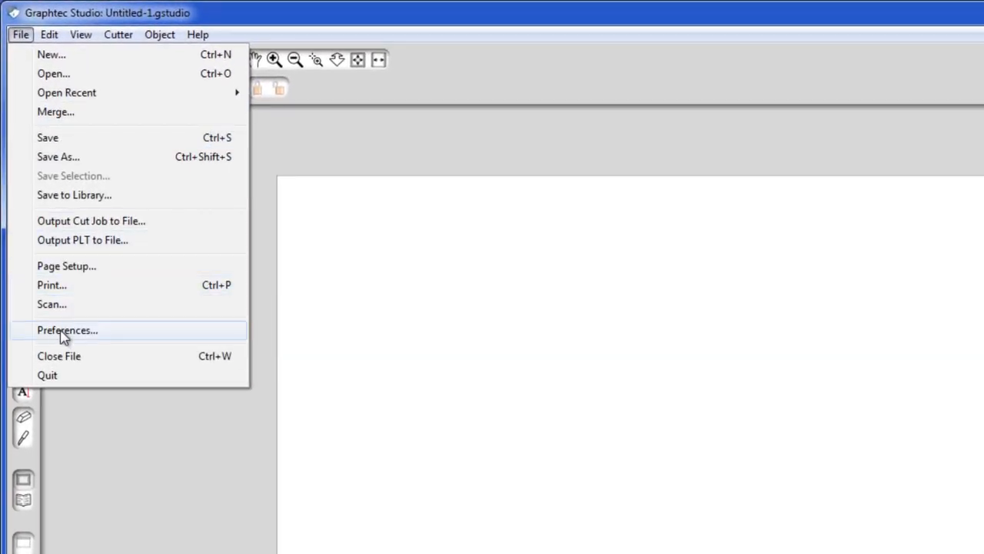
left_click(63, 333)
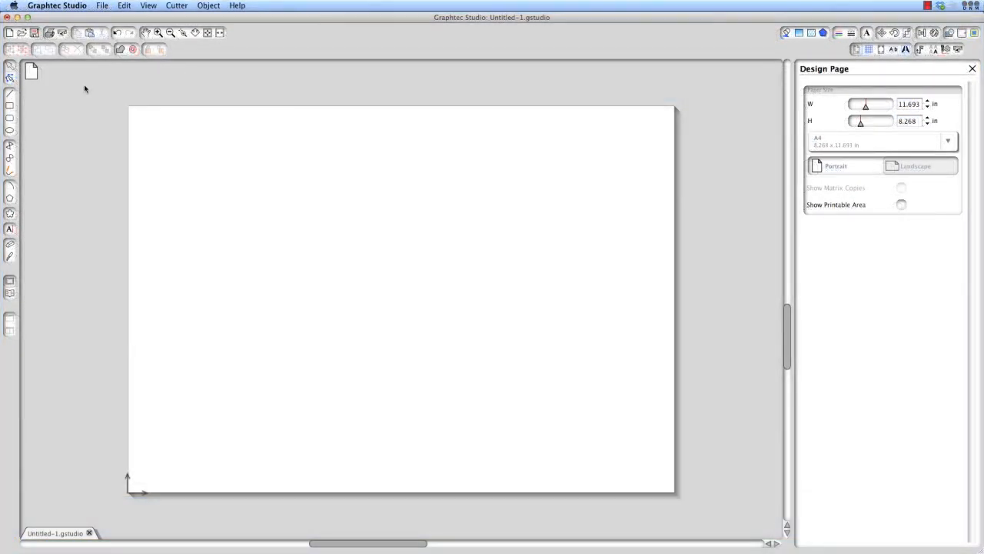
left_click(69, 6)
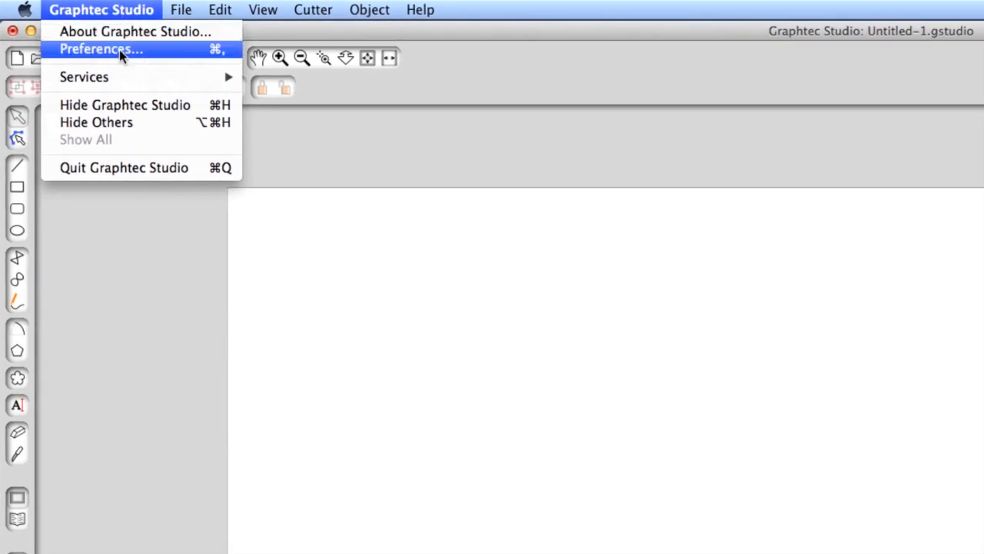
left_click(128, 50)
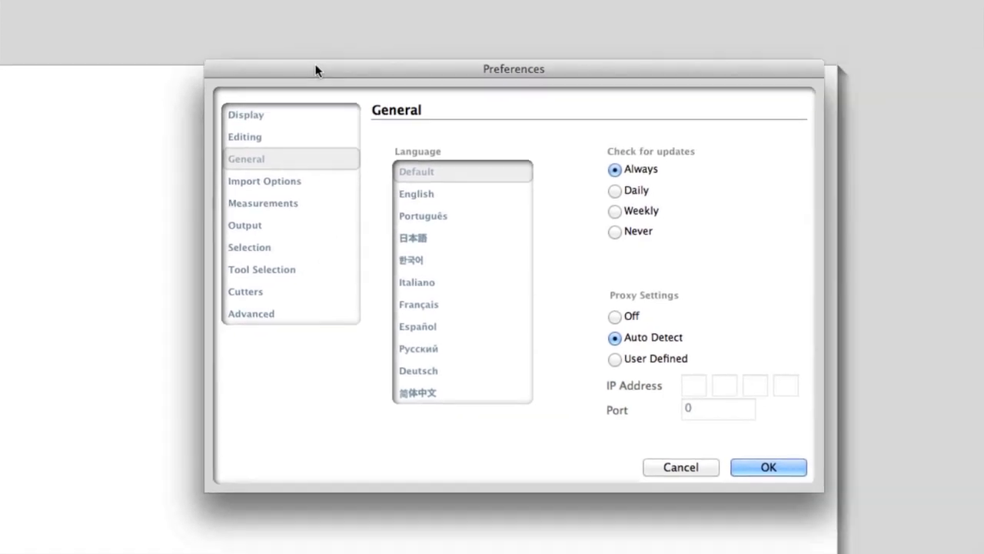
left_click_drag(315, 65, 295, 75)
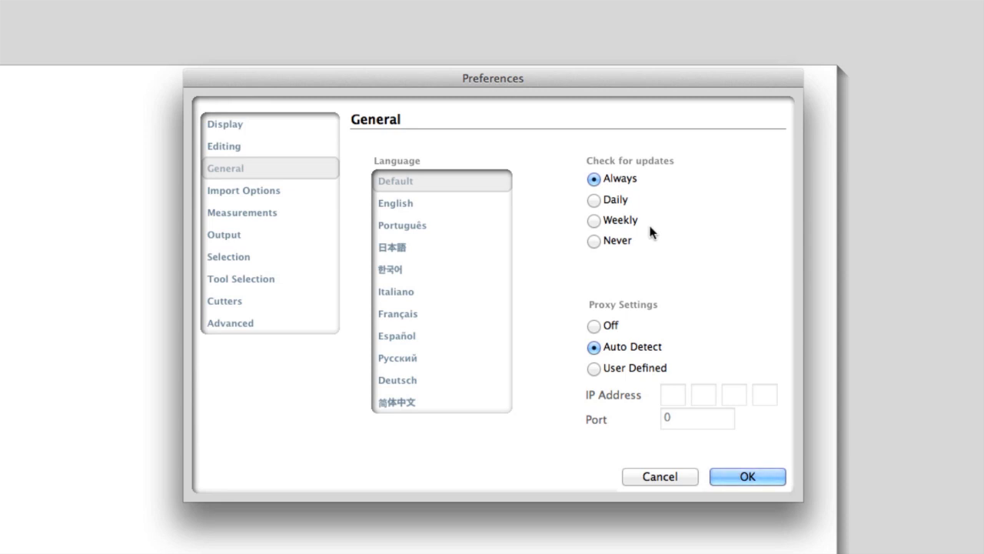
left_click(594, 200)
left_click(599, 221)
left_click(595, 241)
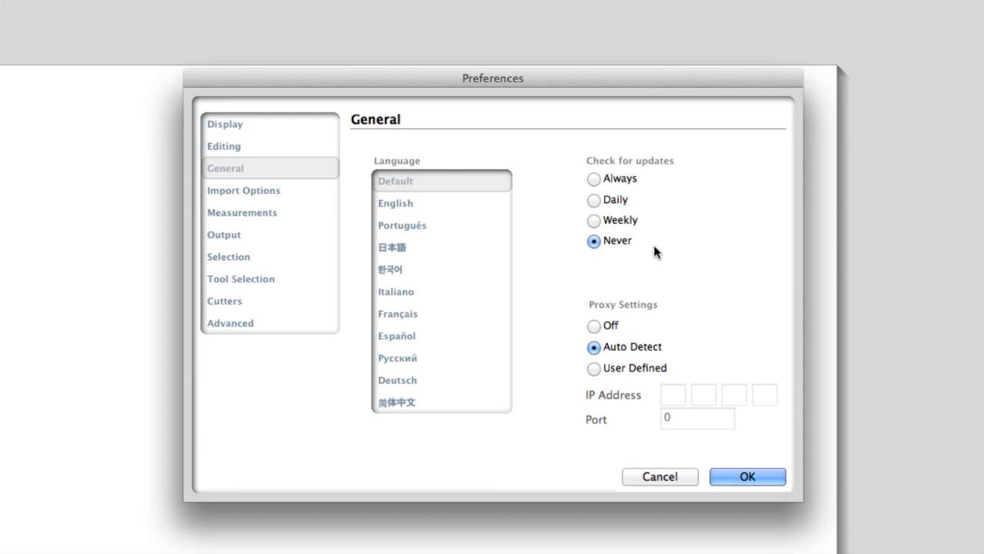
left_click(729, 478)
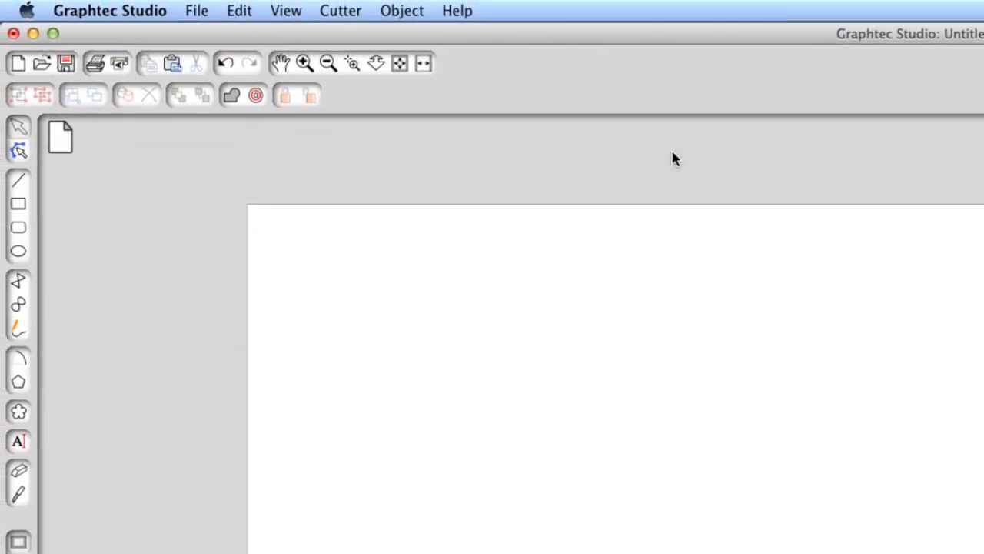
Check manually for updates and view the latest version's details on the Graphtec Studio for Macintosh download page in the browser
left_click(455, 11)
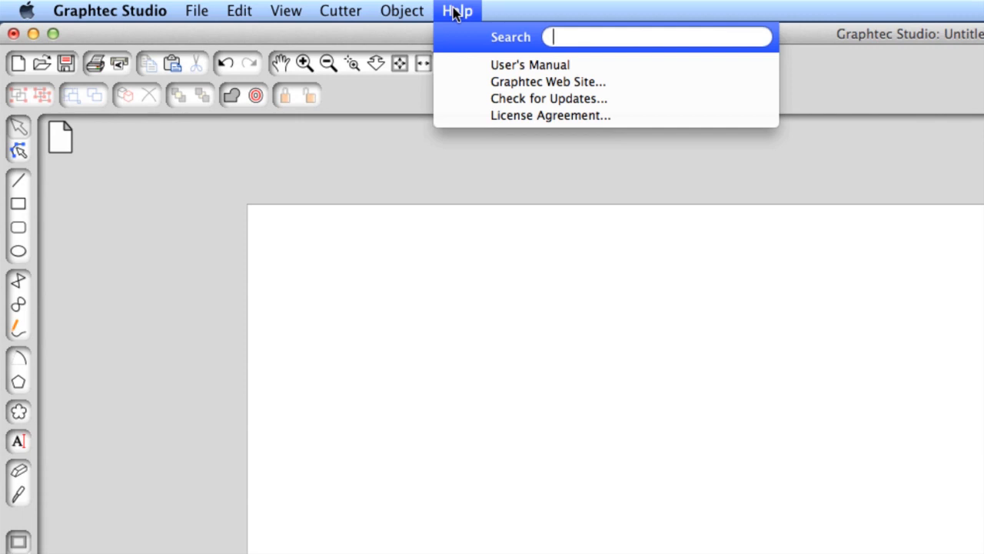
left_click(518, 98)
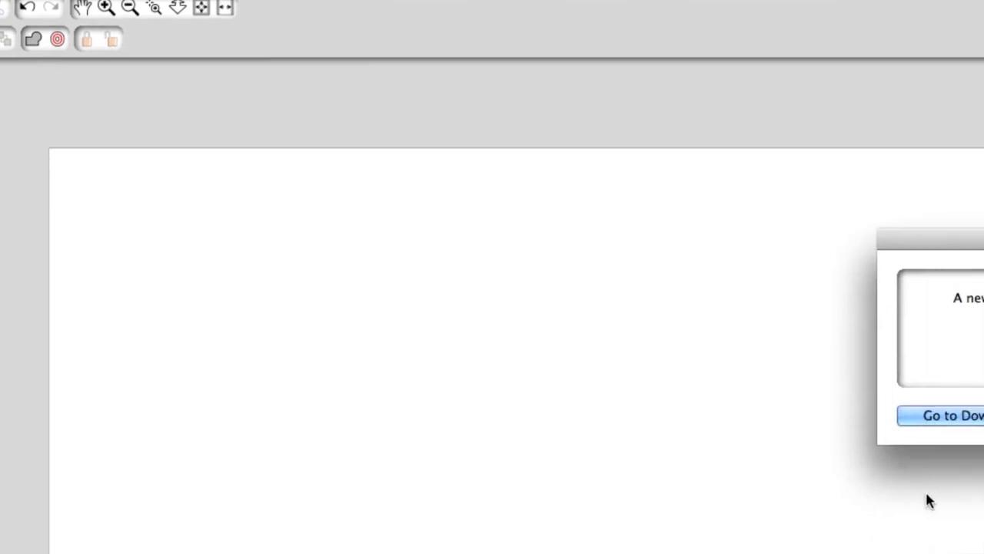
left_click_drag(807, 182, 456, 169)
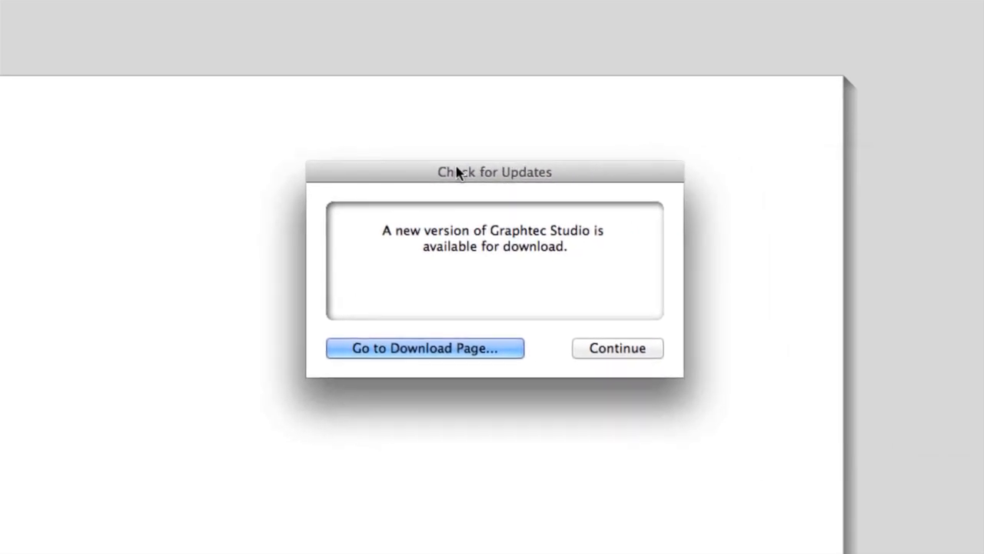
left_click(456, 350)
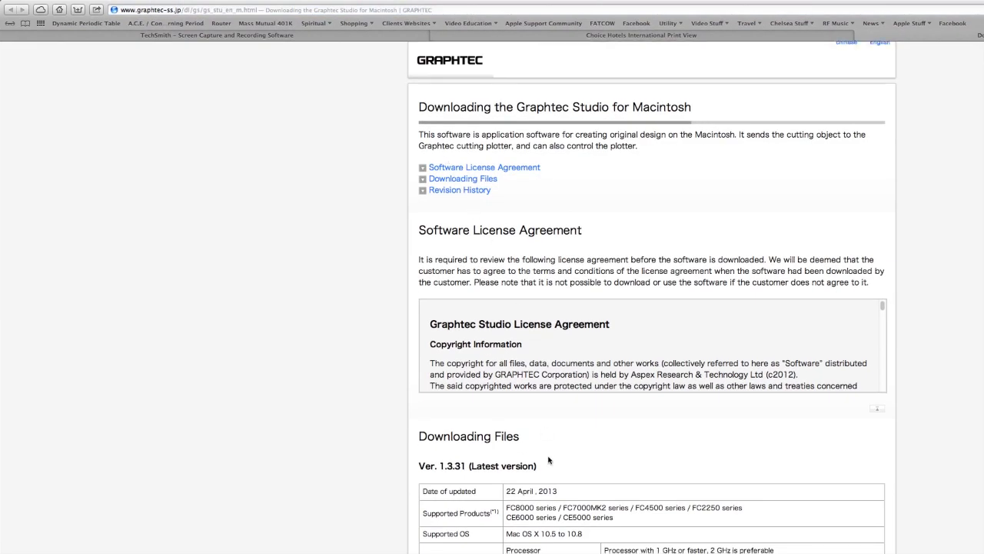
scroll(548, 459, "down", 5)
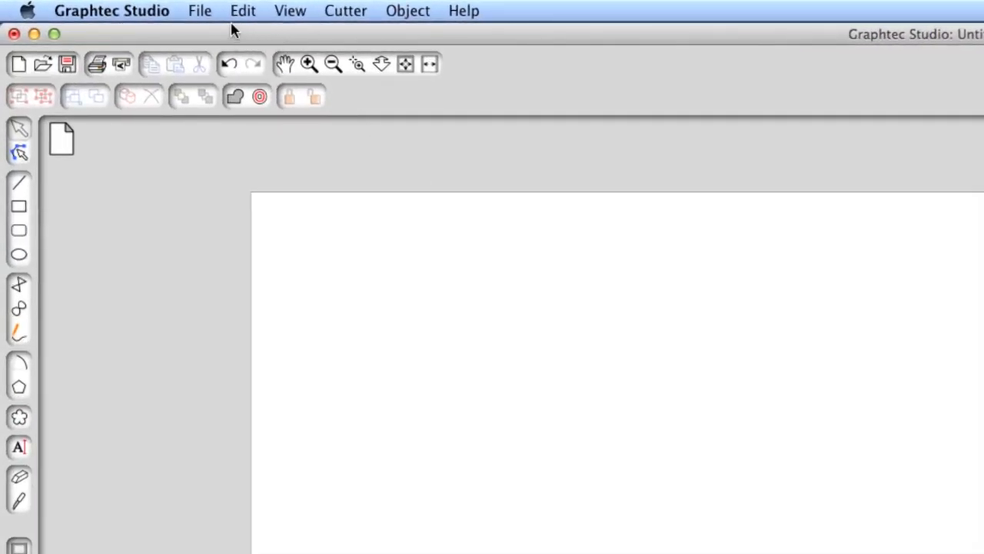
left_click(200, 11)
mouse_move(352, 10)
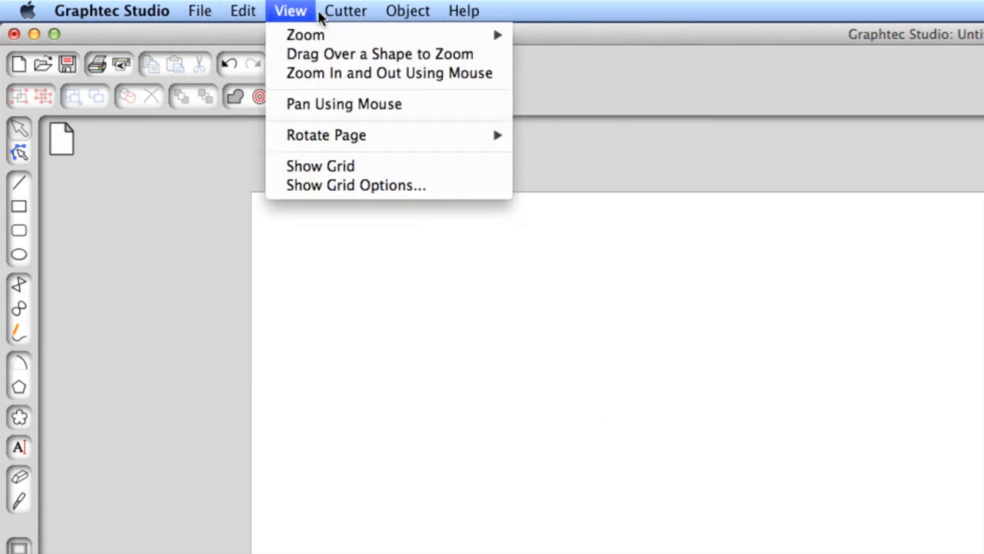
mouse_move(260, 12)
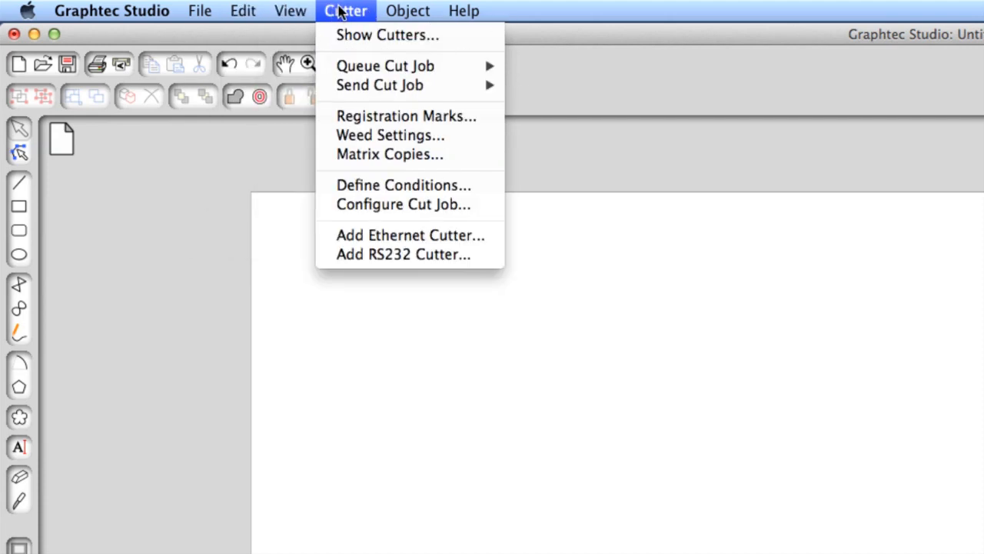
mouse_move(243, 11)
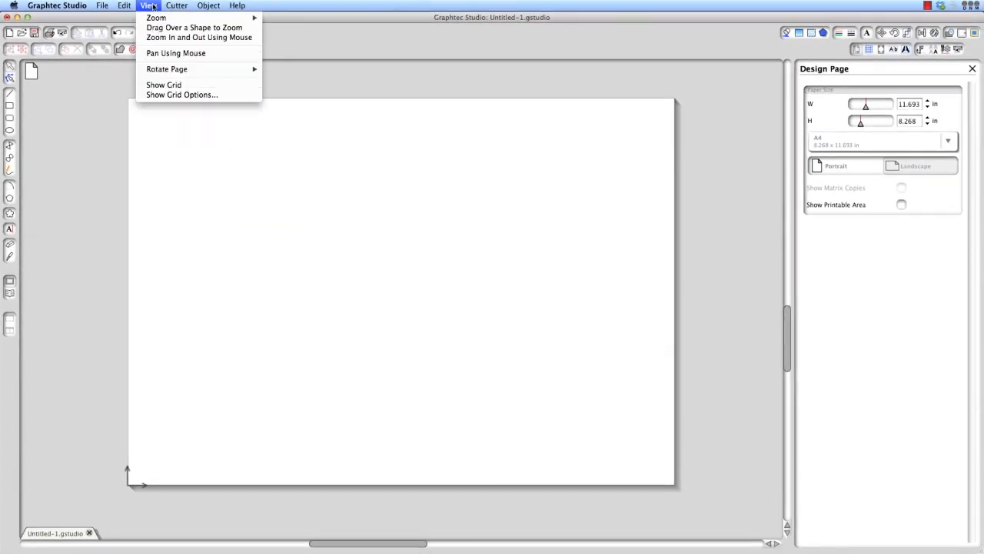
left_click(64, 112)
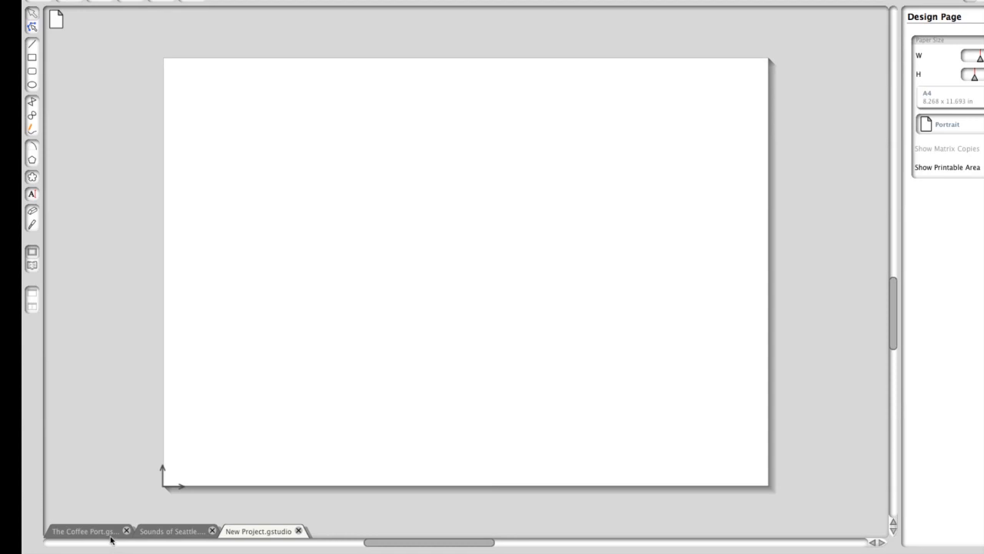
In The Coffee Port project, move the title, mug, steam and tagline off the page into the surrounding workspace
left_click(85, 530)
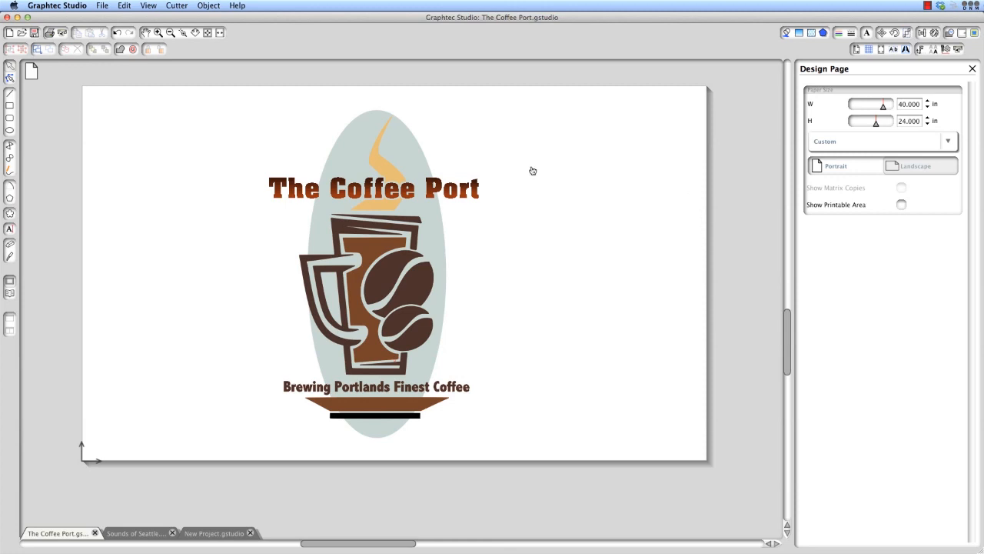
left_click(170, 32)
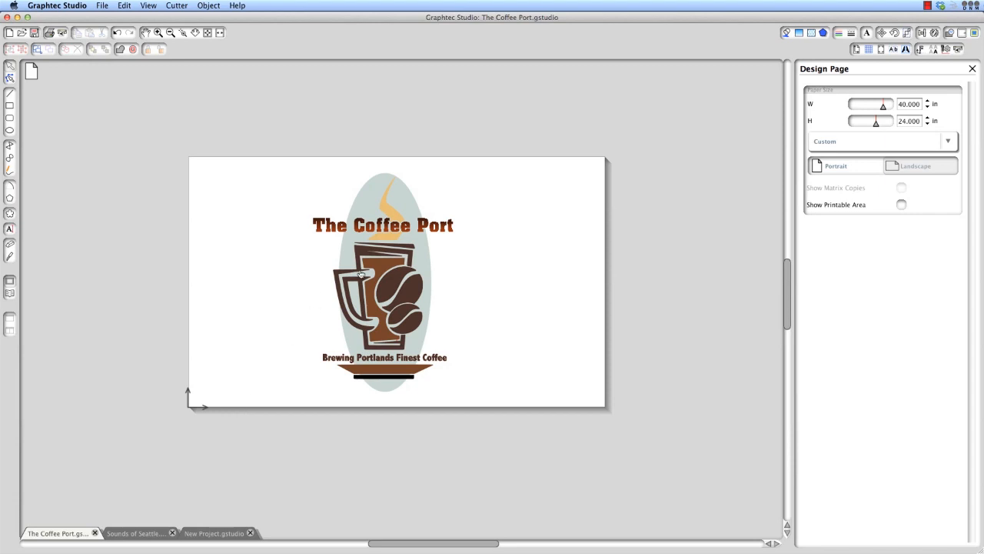
left_click_drag(436, 229, 143, 223)
left_click_drag(370, 273, 658, 224)
left_click_drag(396, 213, 476, 115)
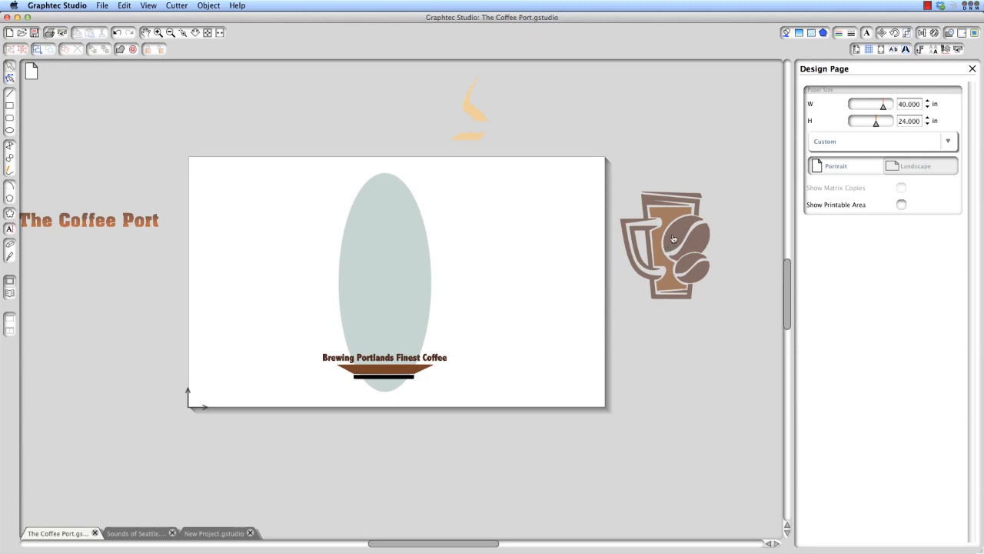
left_click_drag(672, 239, 668, 252)
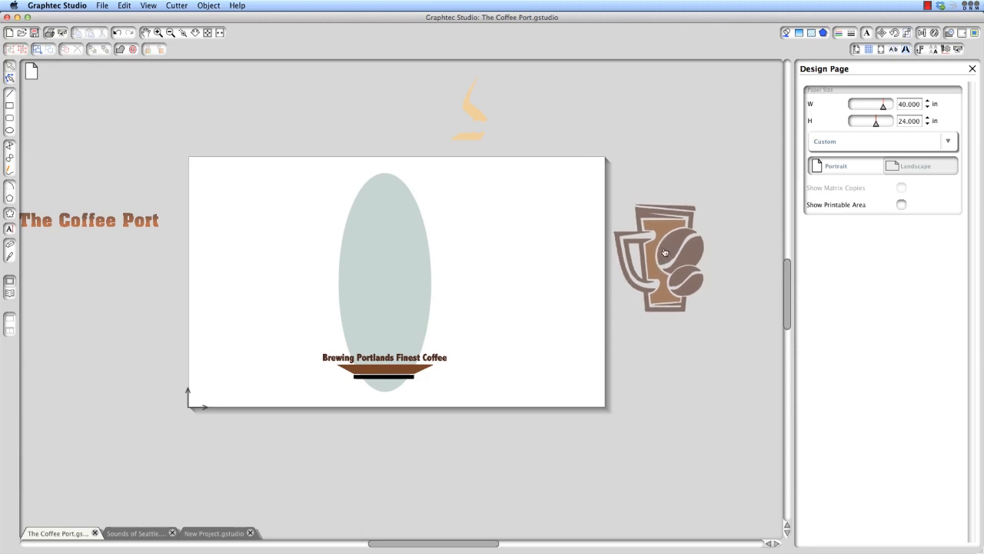
left_click_drag(438, 358, 504, 434)
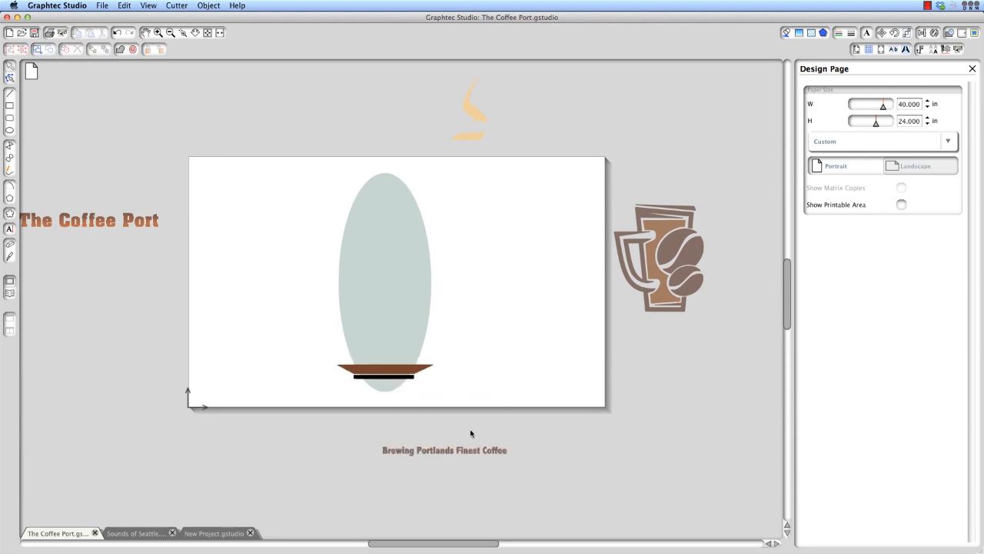
left_click(388, 310)
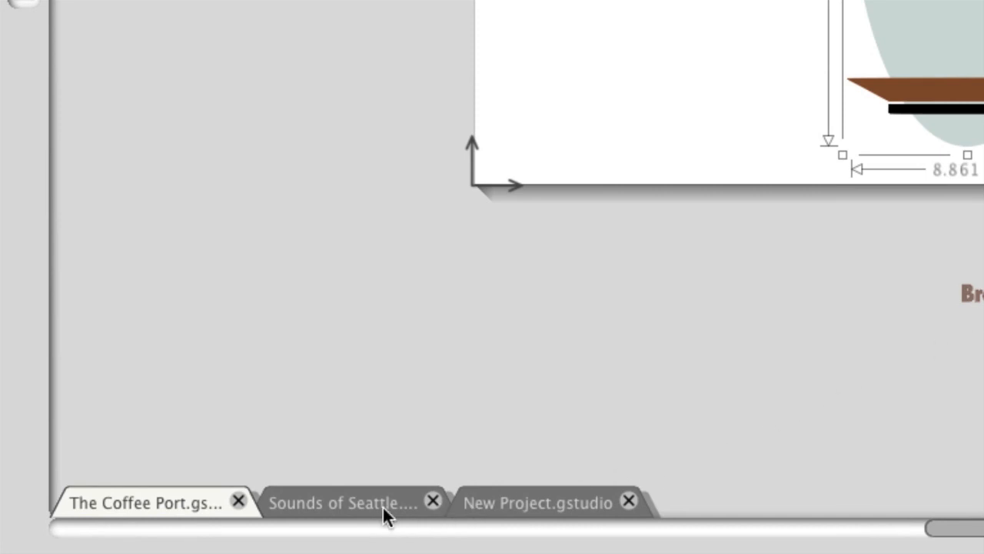
View the open projects Sounds of Seattle, New Project and The Coffee Port by switching between them
left_click(327, 506)
left_click(483, 510)
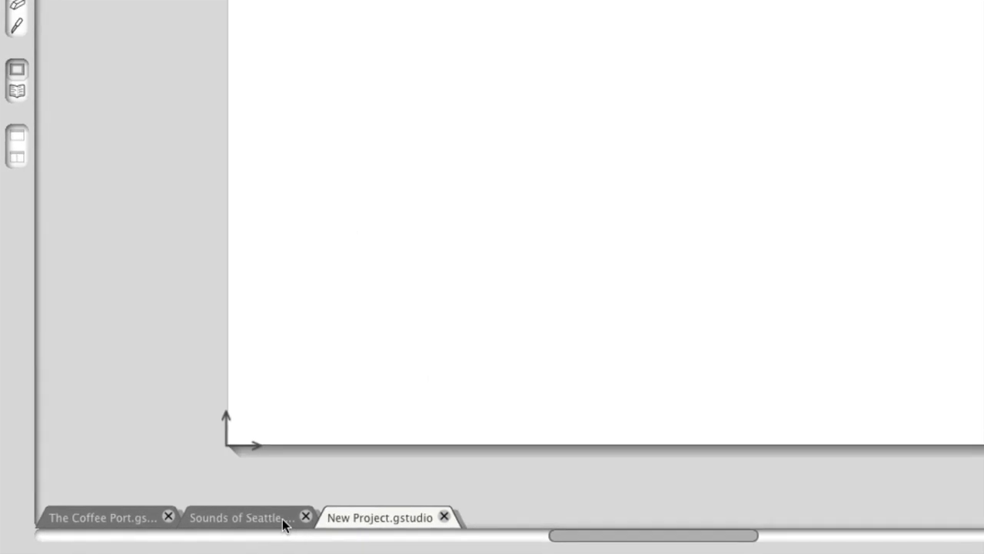
left_click(308, 509)
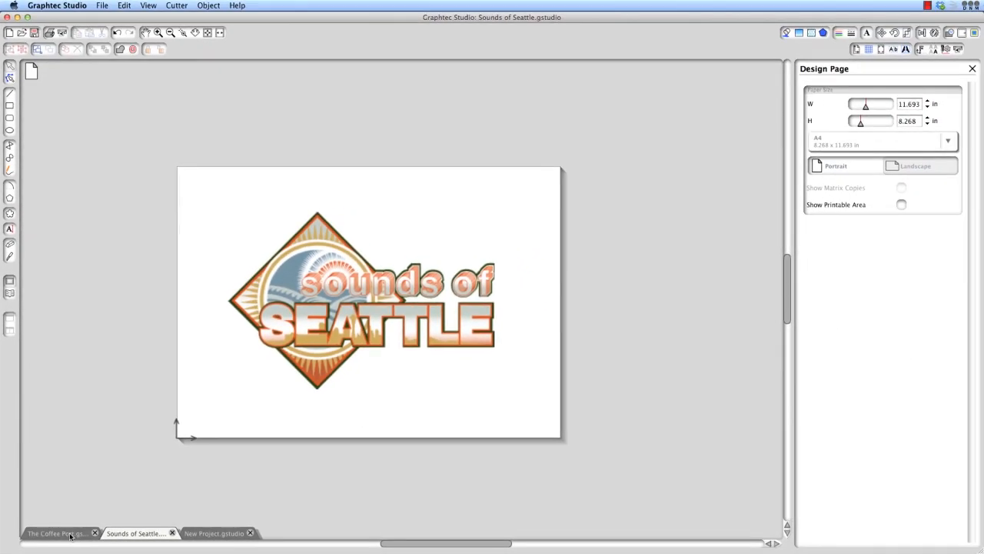
left_click(69, 535)
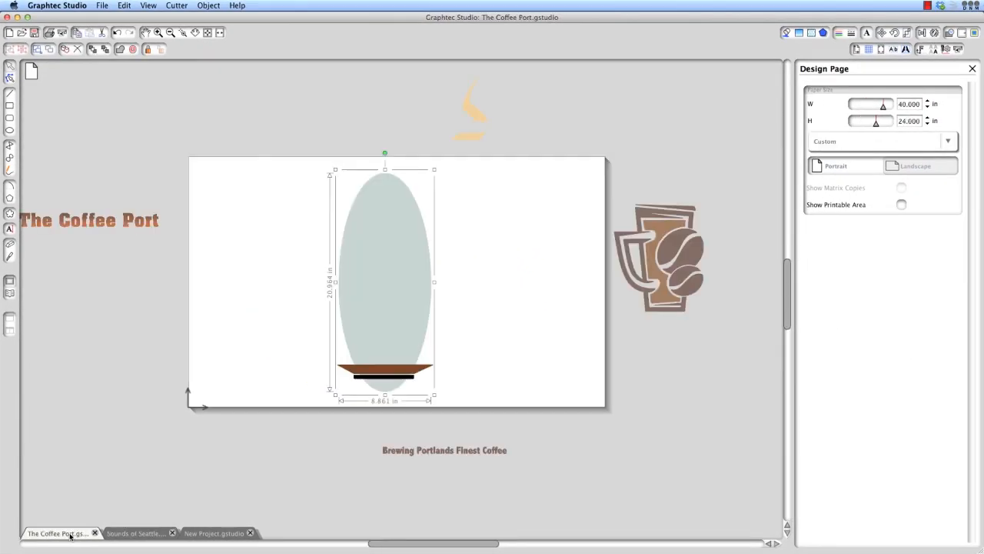
left_click(132, 537)
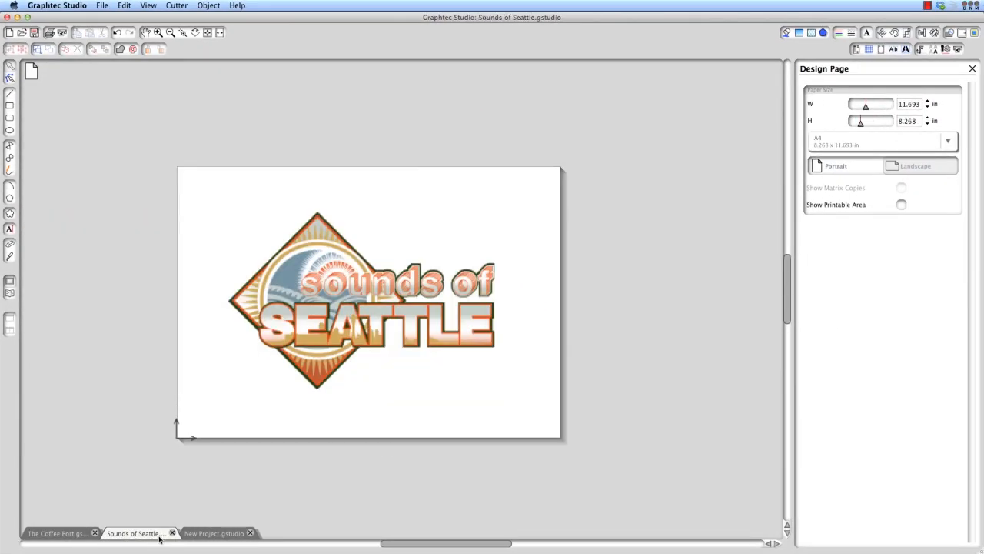
left_click(202, 536)
left_click(151, 536)
left_click(73, 534)
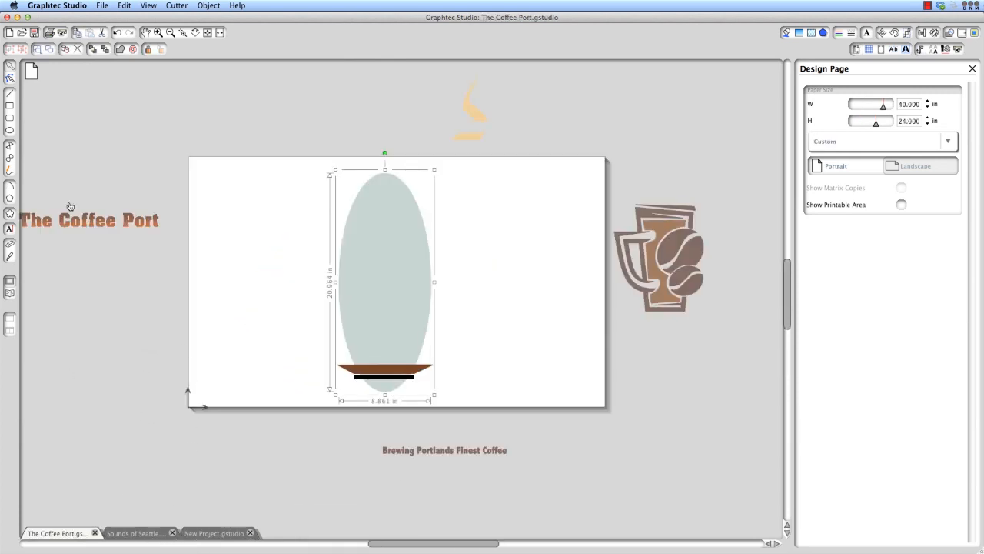
Copy the coffee mug graphic from The Coffee Port project and paste it into New Project
left_click(100, 223)
left_click(640, 251)
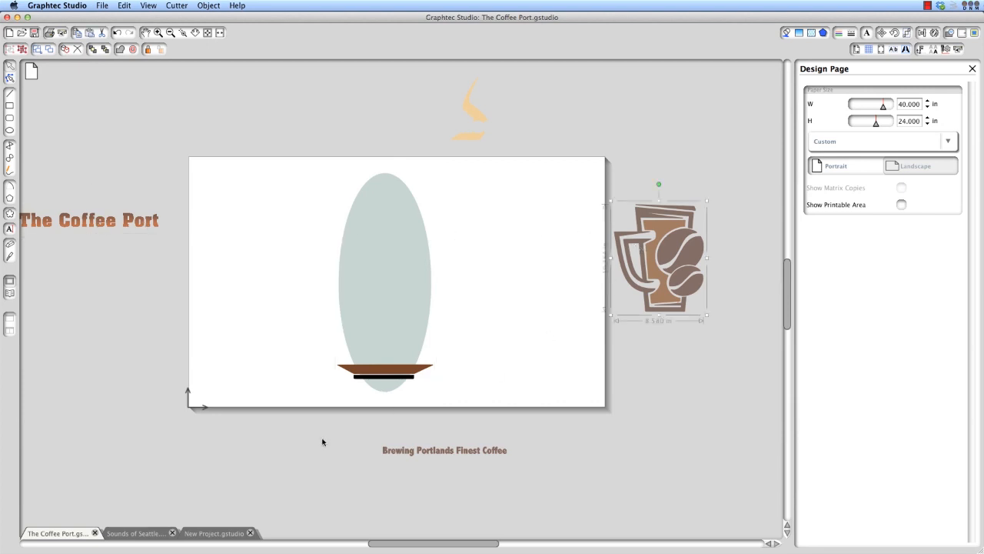
left_click(212, 533)
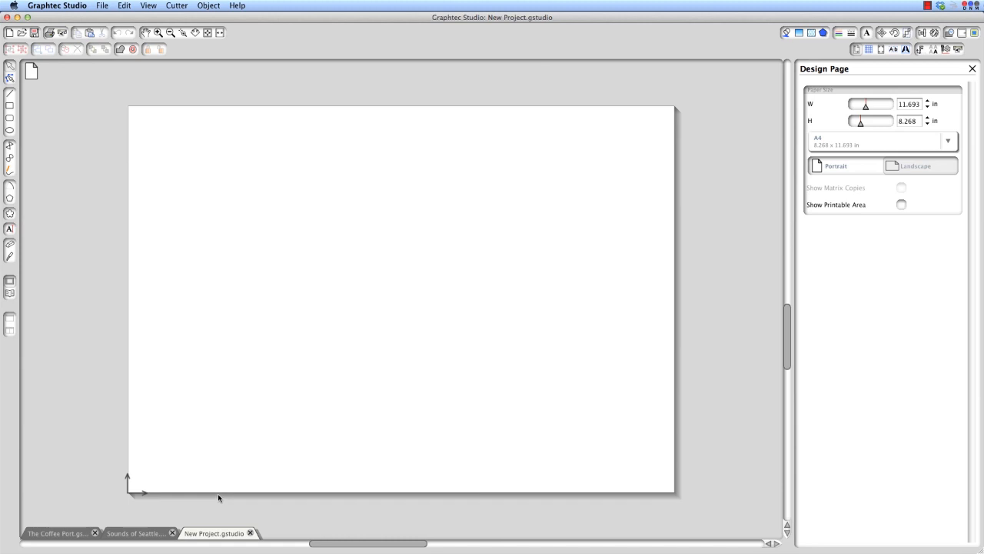
key("super+v")
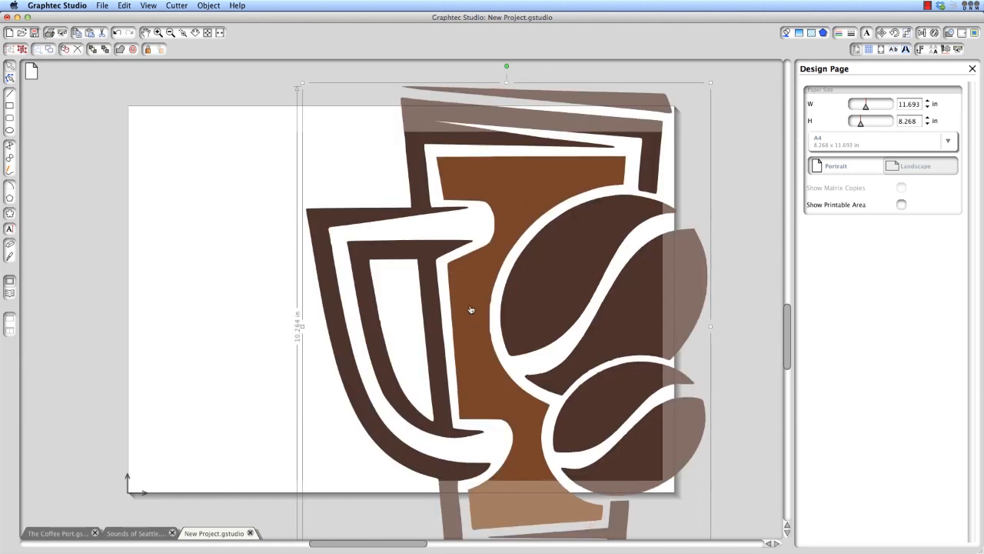
Scale the pasted coffee mug down to fit the page and reposition it near the page's middle
left_click_drag(472, 313, 380, 332)
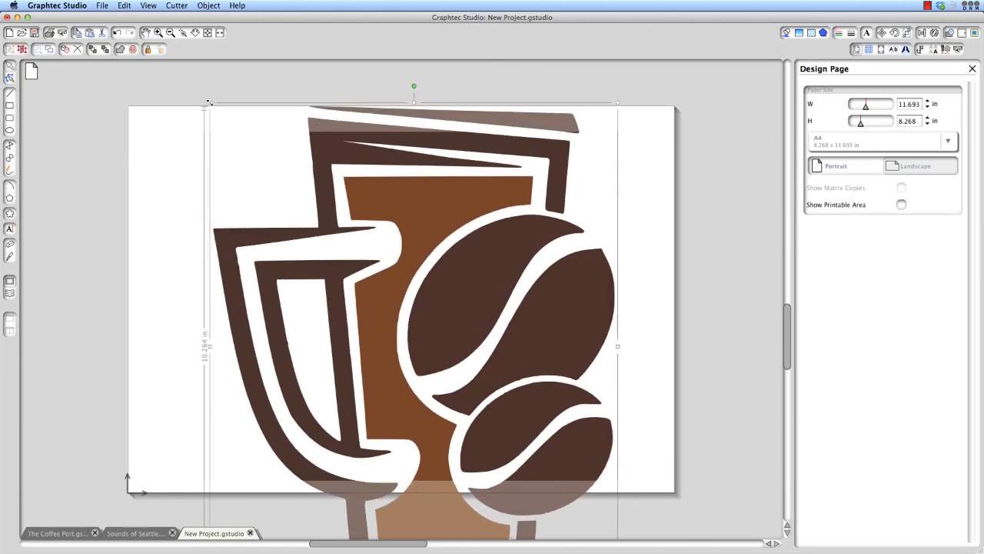
left_click_drag(207, 103, 382, 308)
left_click_drag(511, 402, 397, 240)
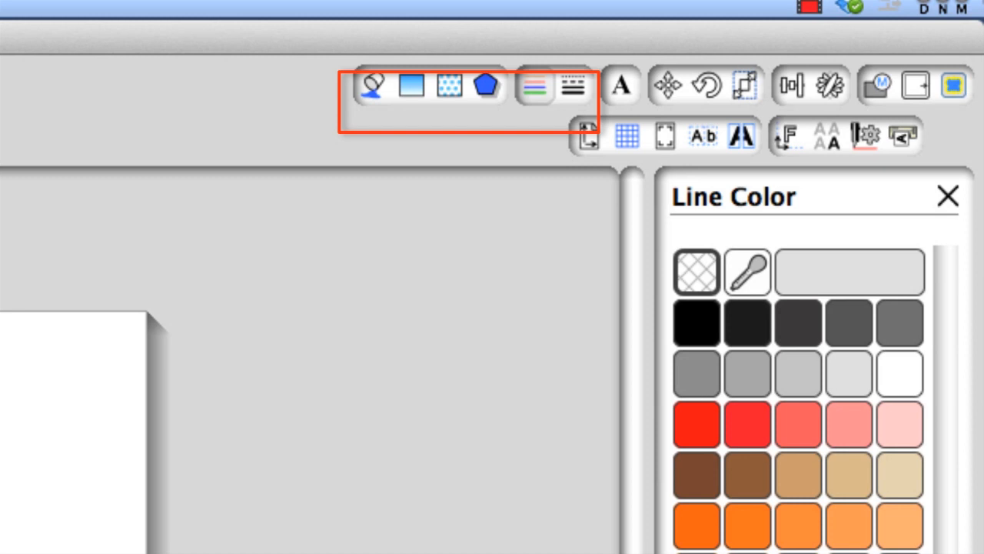
Review the fill color, line color, line style, text style, cutting page and design page settings
left_click(376, 84)
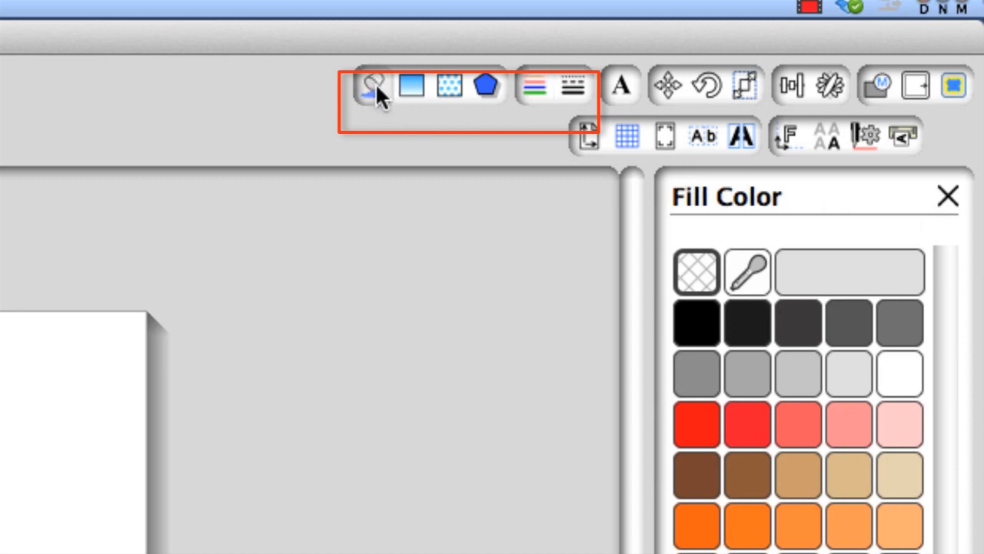
left_click(535, 86)
left_click(575, 86)
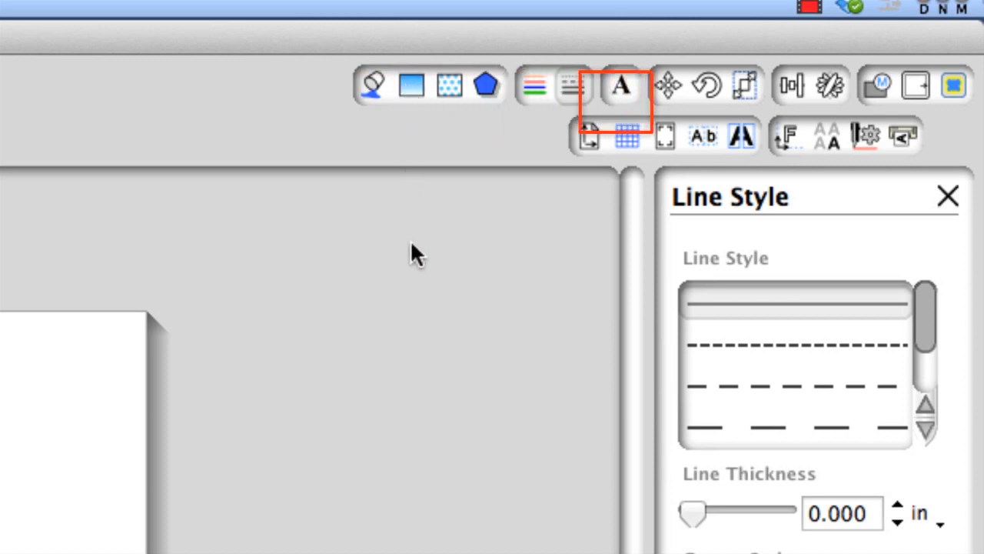
left_click(617, 77)
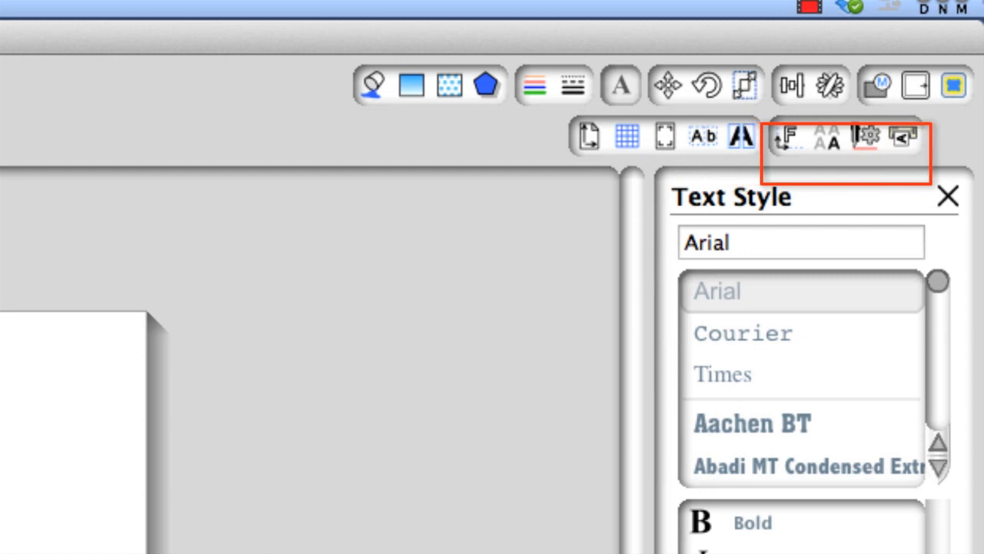
left_click(783, 136)
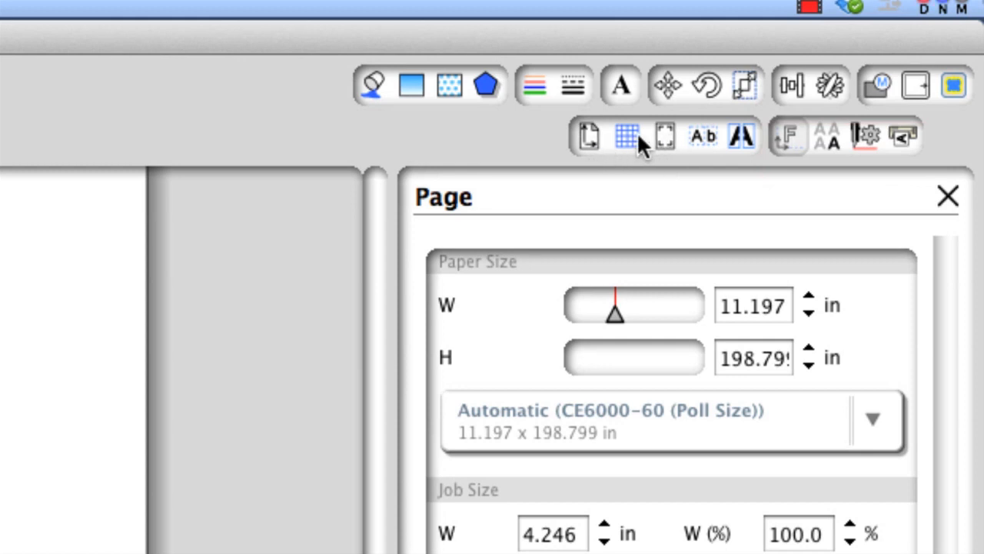
left_click(590, 137)
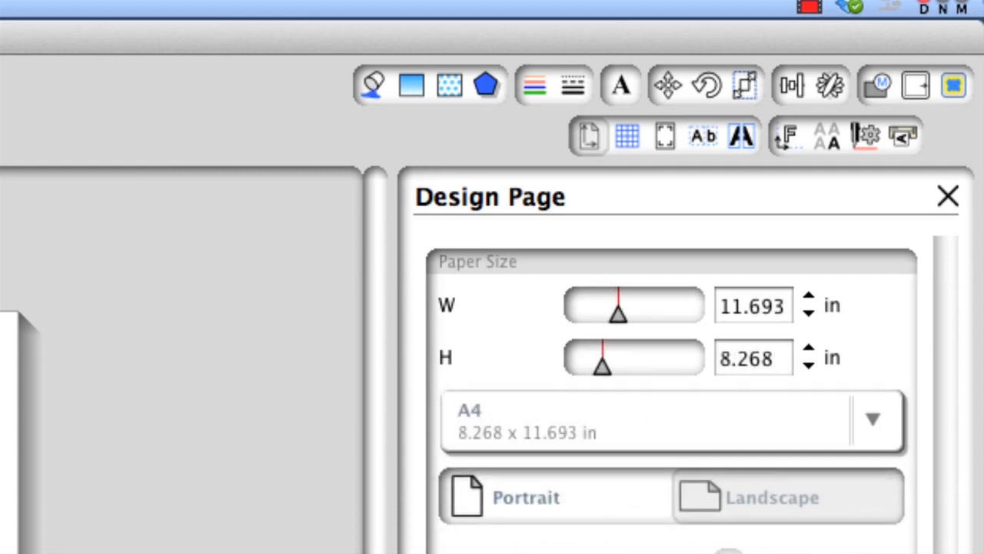
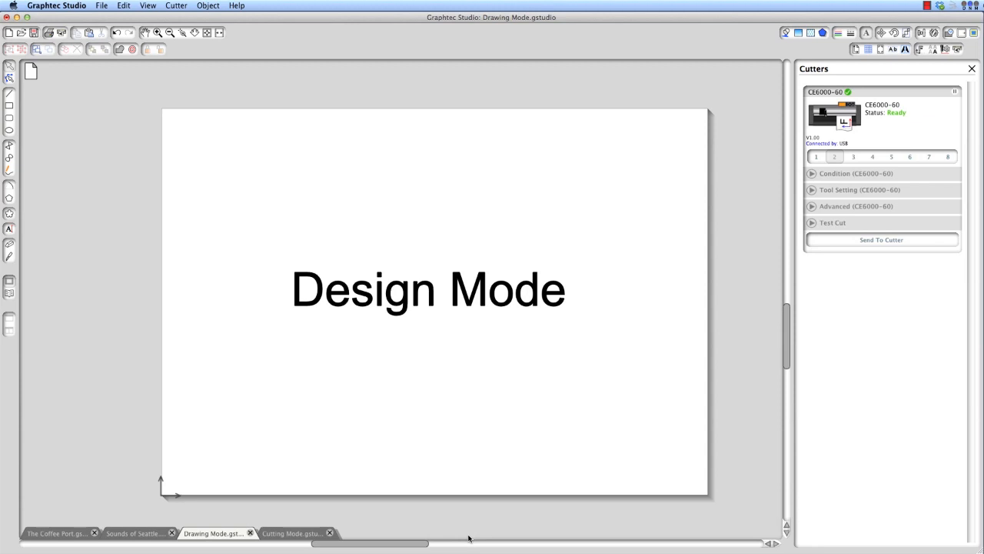
Draw a small ellipse on the page above and to the left of the Design Mode text
left_click(8, 130)
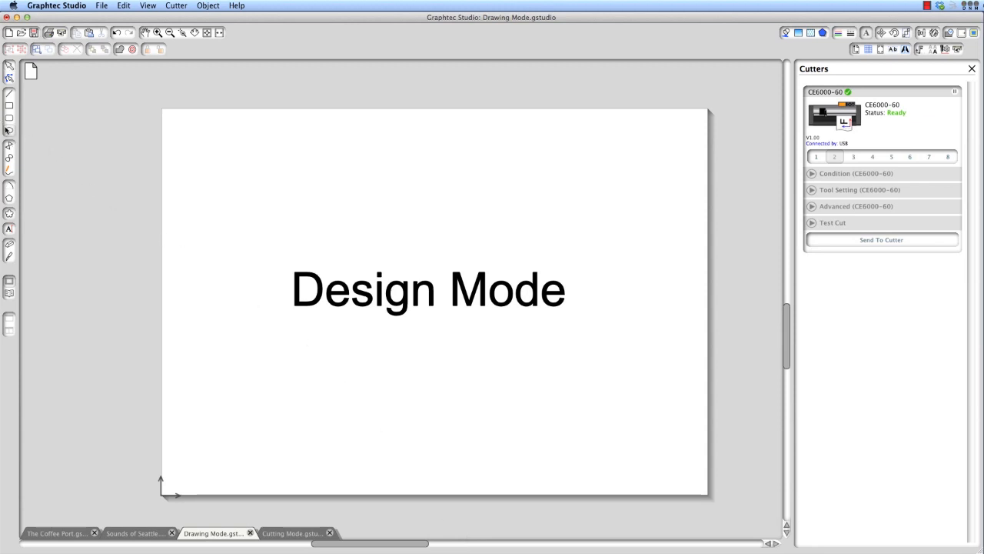
left_click_drag(192, 171, 290, 200)
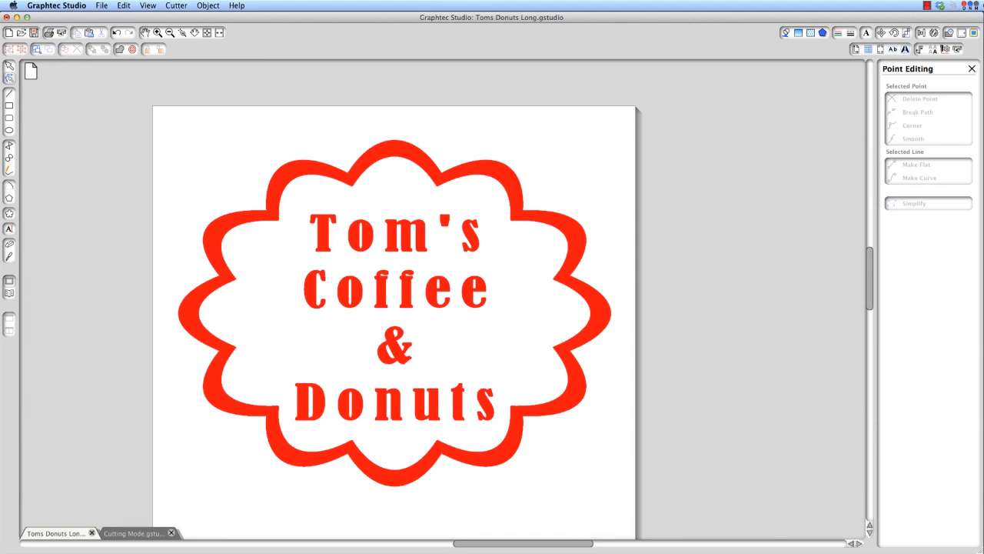
Examine the Toms Donuts Long sign's cut lines and placement in cutting mode, and return to the Design Page settings
left_click_drag(870, 263, 869, 267)
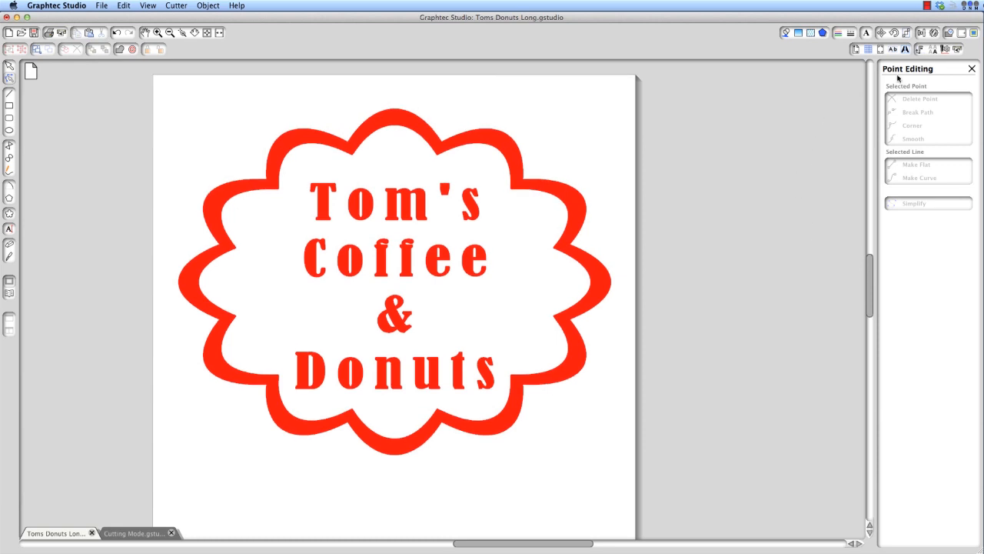
left_click(958, 50)
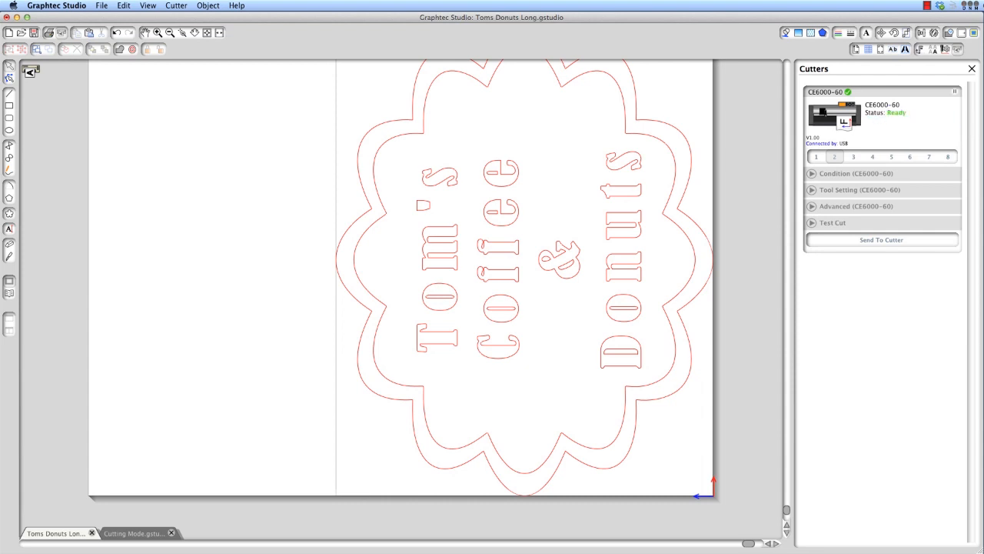
left_click(172, 35)
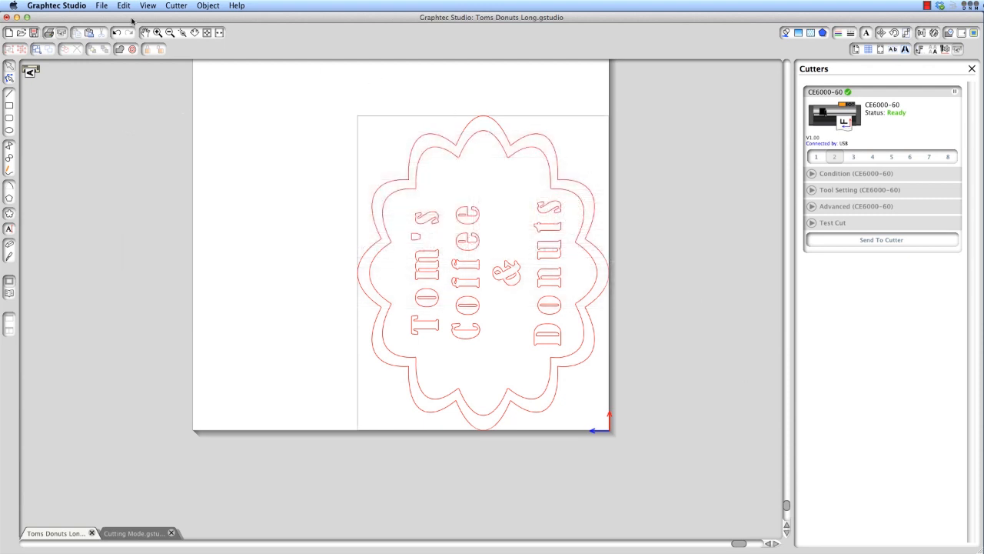
left_click(170, 33)
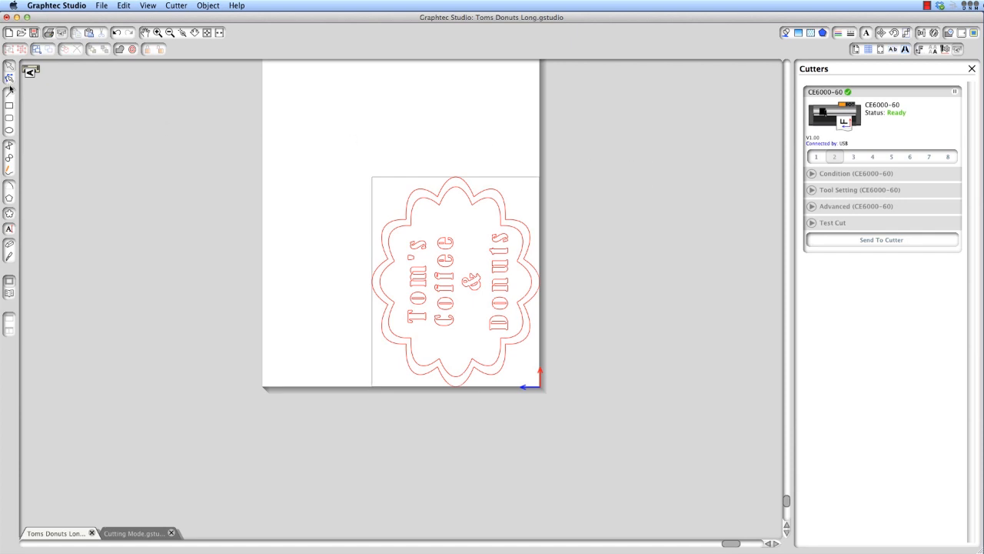
left_click(857, 51)
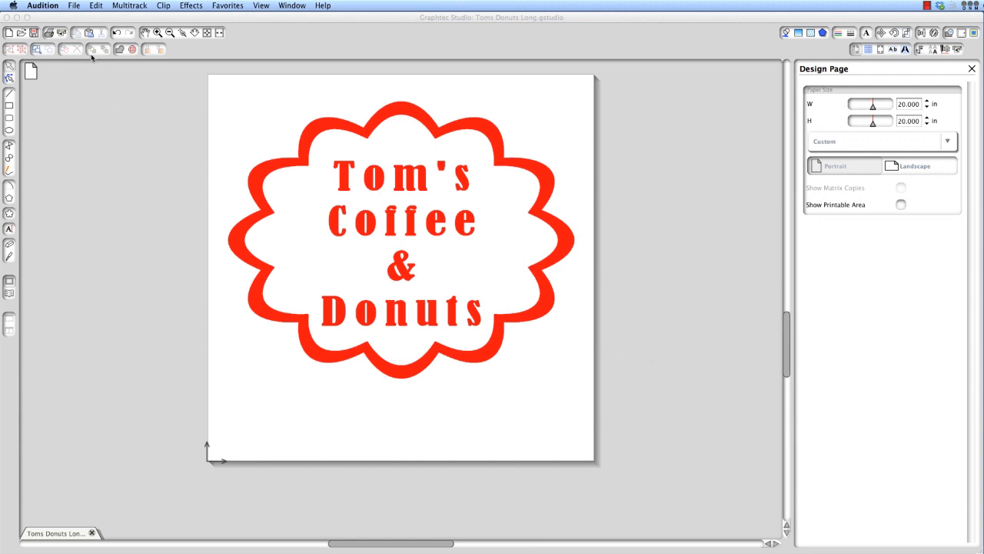
Create a new A4 landscape document with registration marks shown and a 1.057 in border
left_click(73, 5)
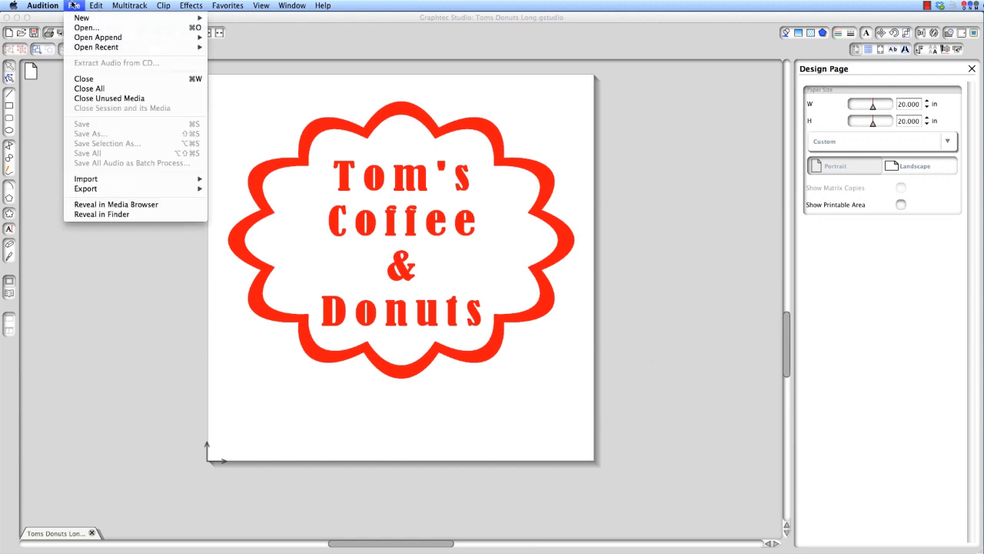
left_click(13, 33)
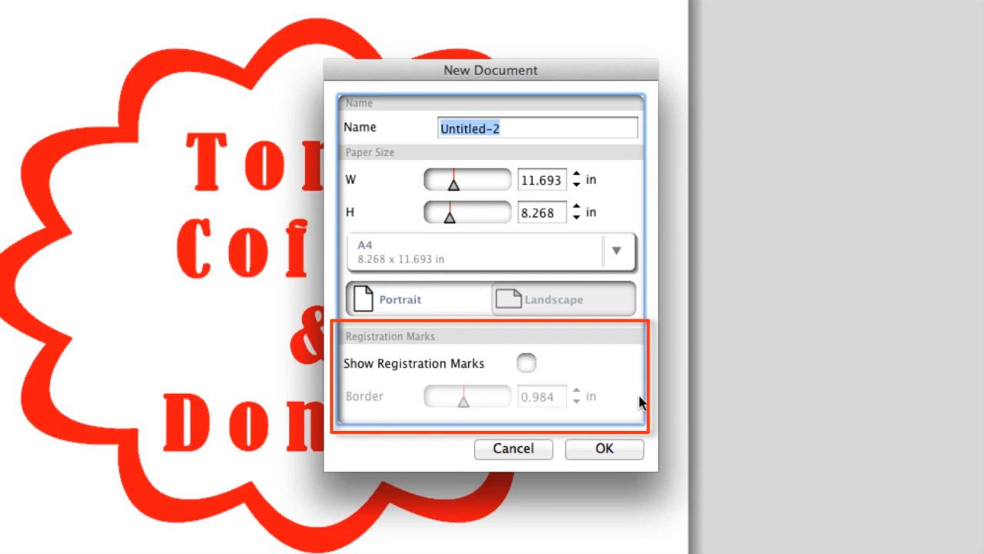
left_click(527, 363)
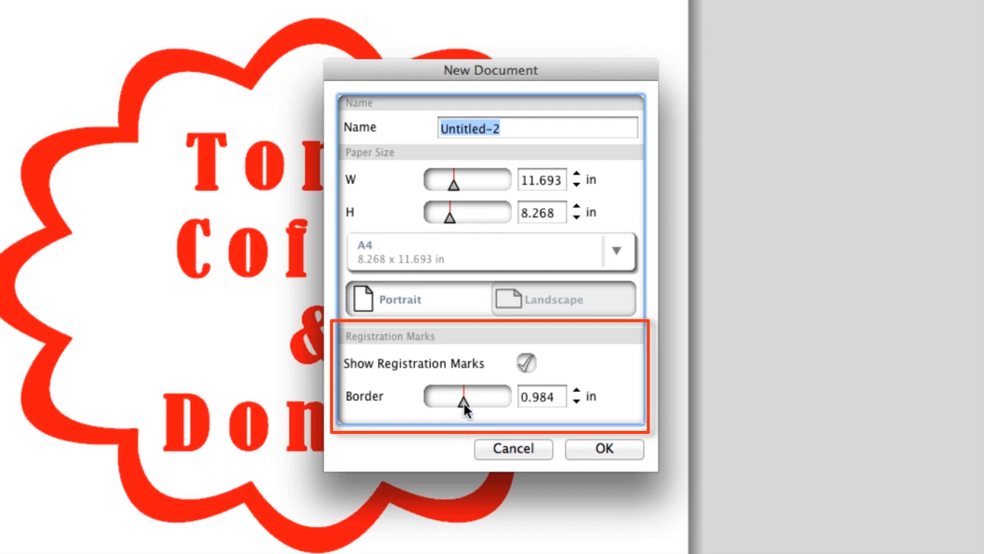
left_click_drag(464, 403, 468, 408)
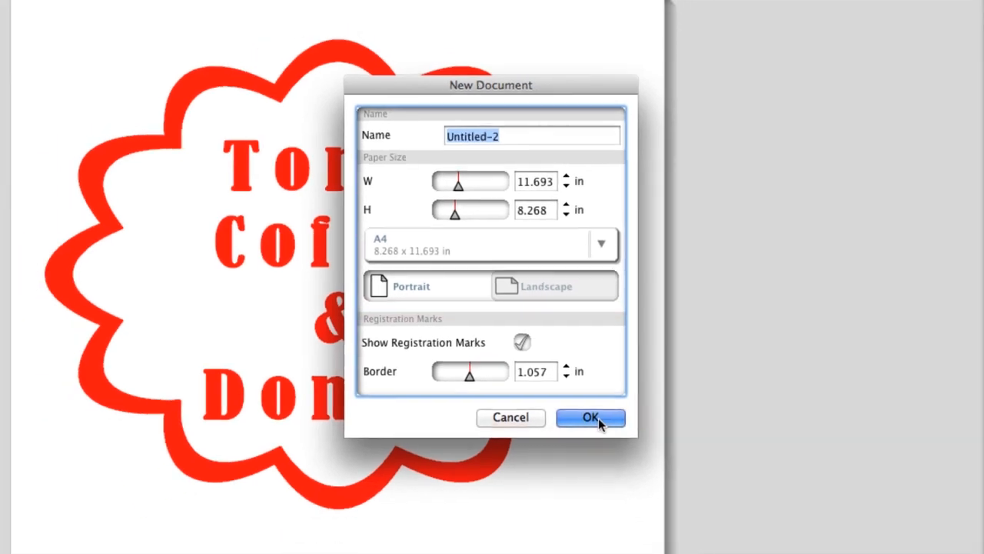
left_click(590, 418)
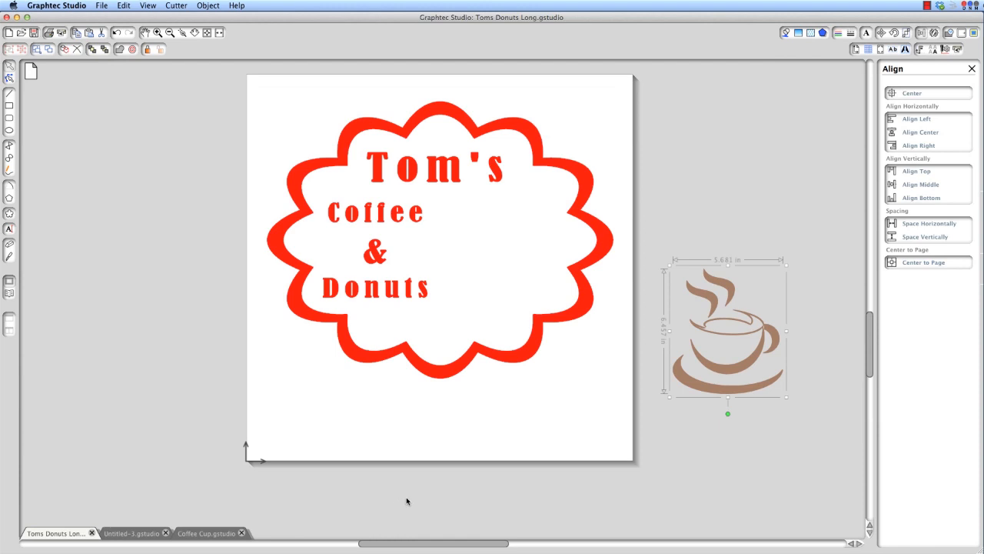
Place the coffee cup graphic inside the scalloped border beside the Coffee & Donuts text and save the project
left_click_drag(729, 355, 493, 284)
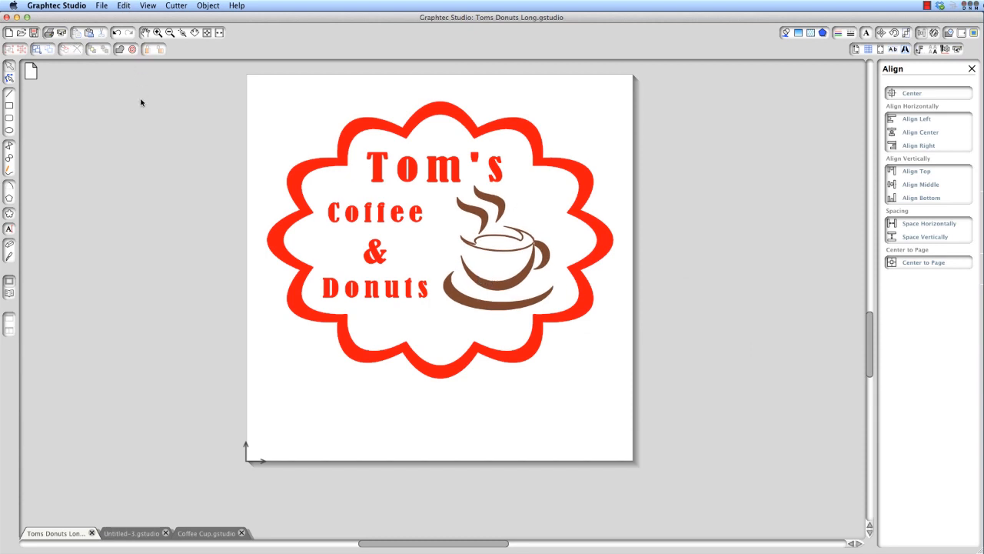
left_click_drag(474, 242, 471, 249)
left_click(223, 210)
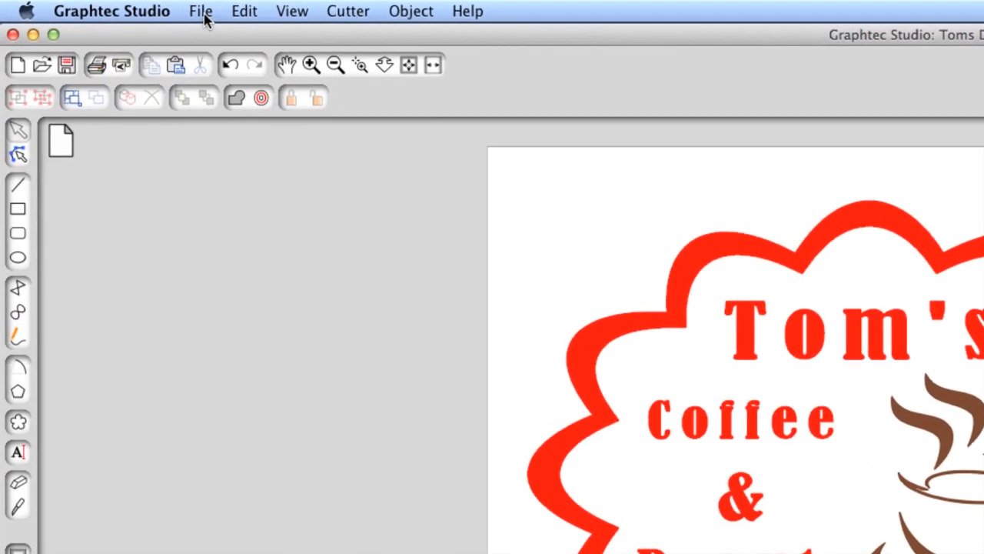
left_click(202, 12)
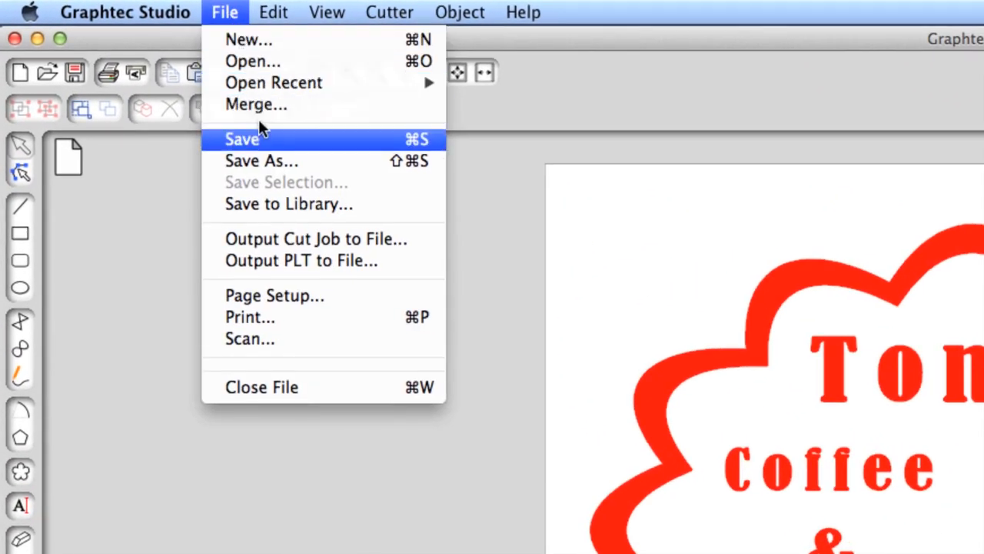
left_click(260, 139)
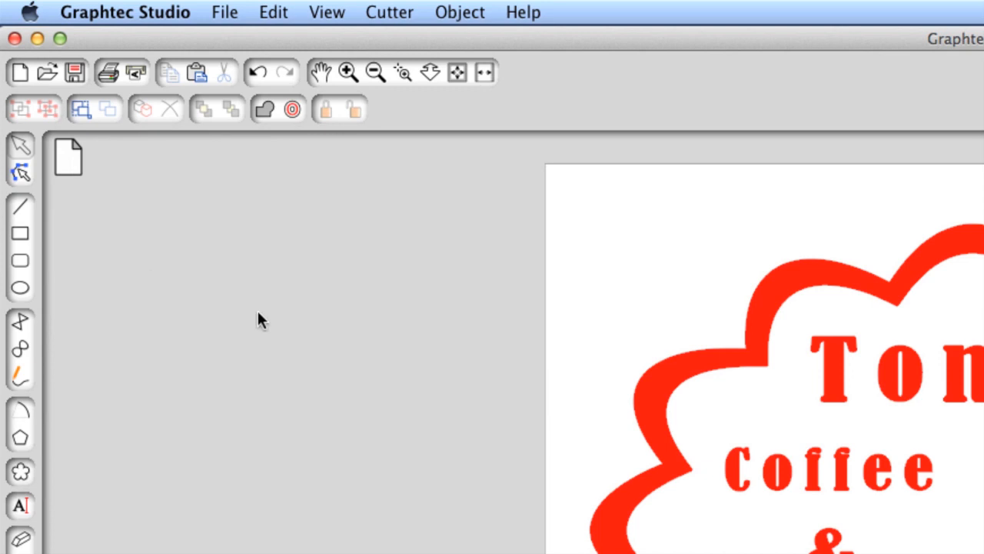
Save the Untitled-3 project as "The Coffee Port" in the 9 Tracing Bitmaps folder
scroll(430, 513, "up", 2)
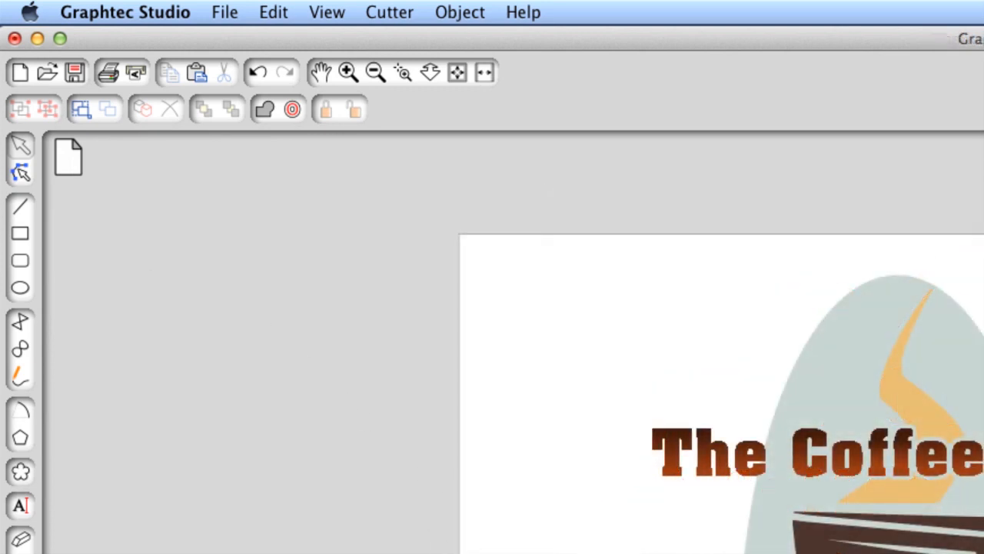
left_click(225, 13)
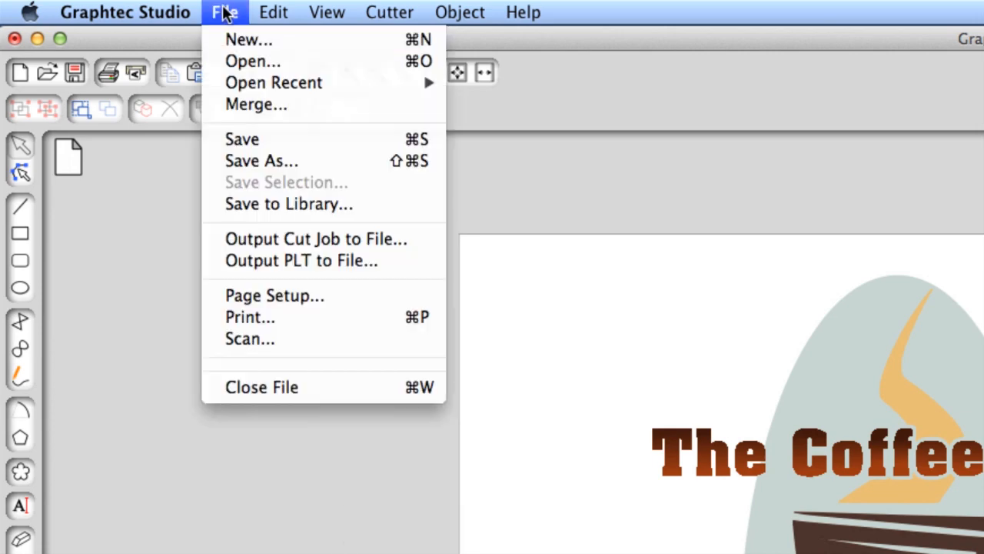
left_click(258, 144)
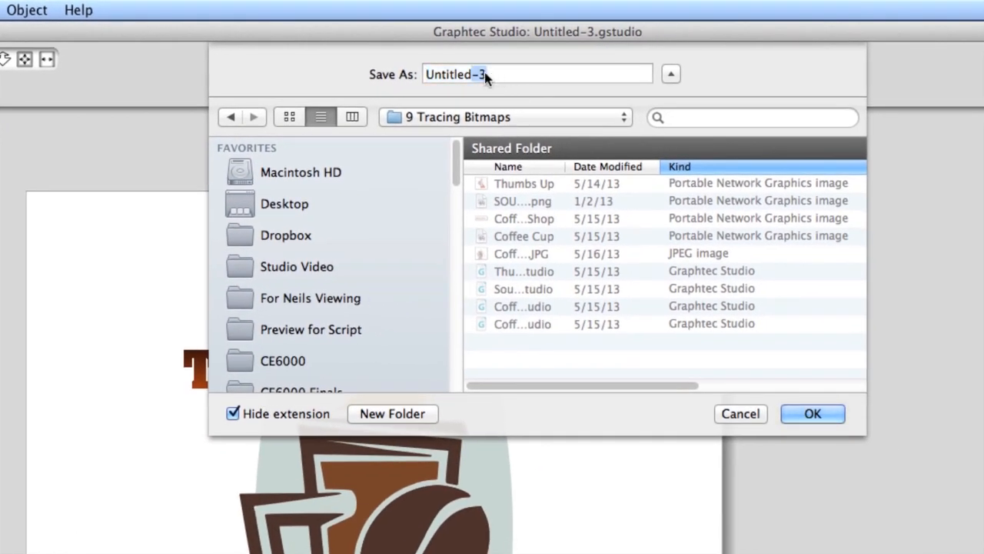
type("The Coffee Port")
left_click(810, 416)
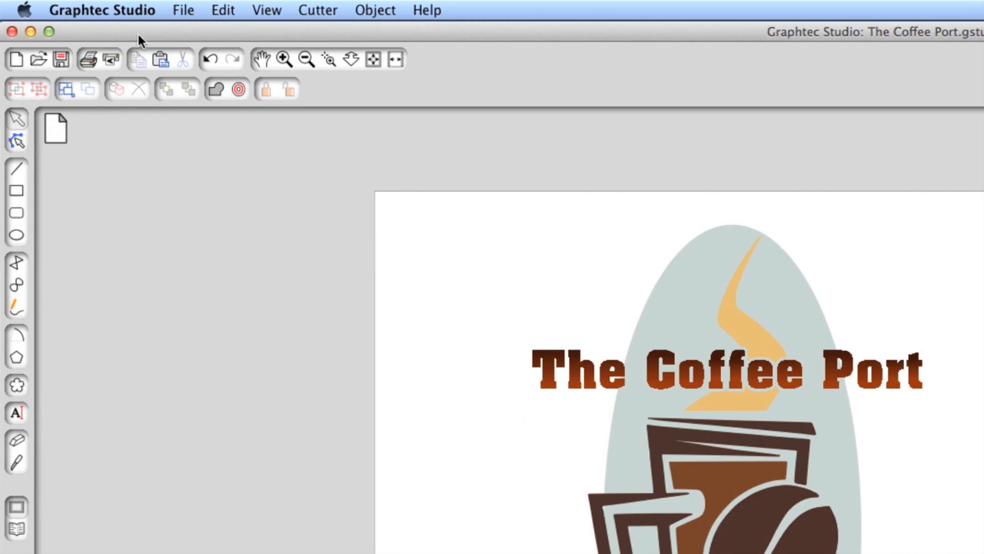
Save a second version of The Coffee Port project under the same name with 2 added at the end
left_click(184, 10)
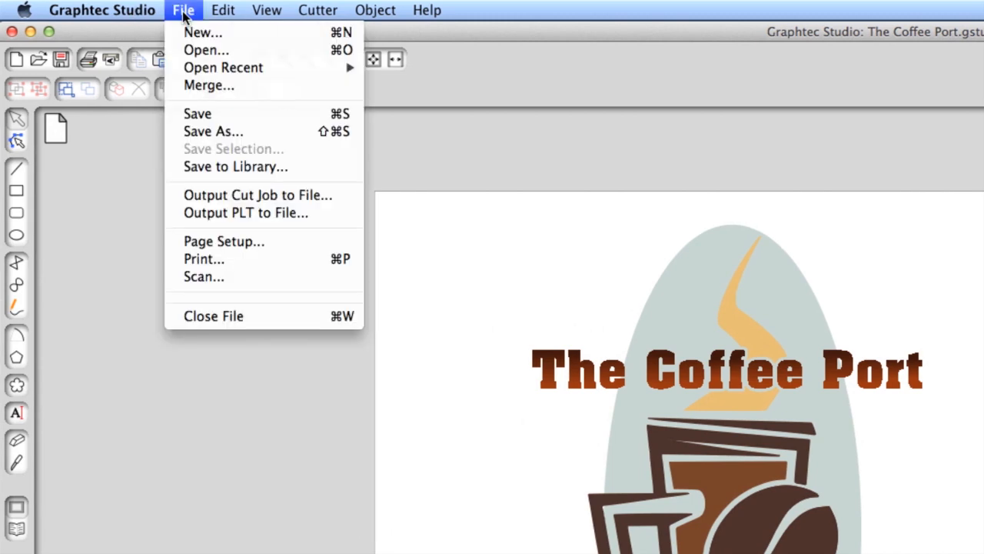
left_click(220, 131)
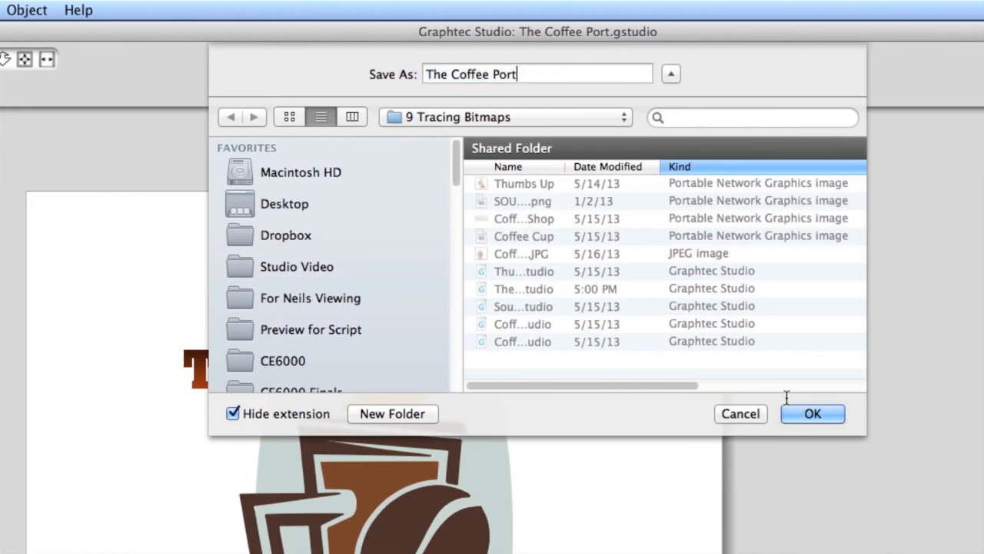
type("2")
left_click(810, 413)
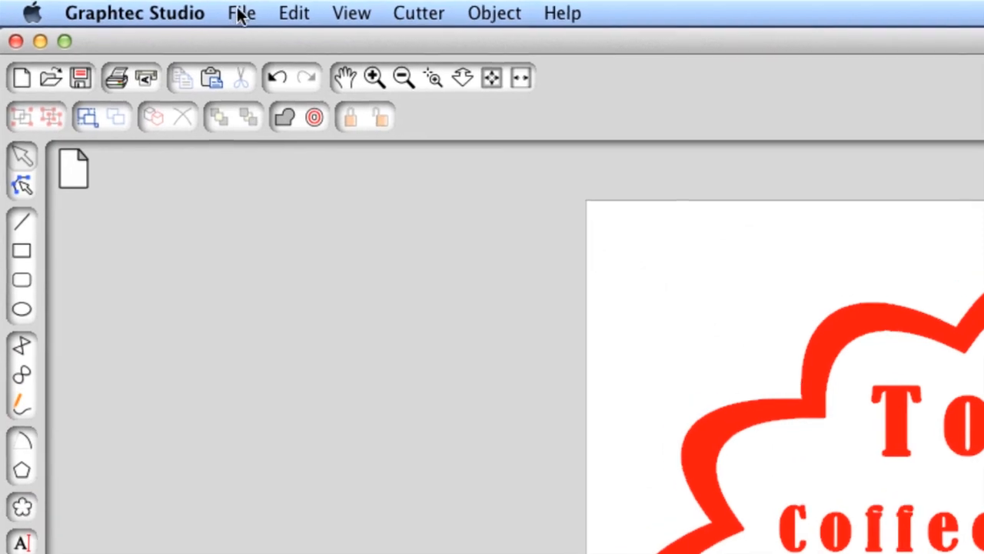
Merge Coffee Cup.gstudio into the Toms Donuts Long project and move the cup into the sign beside the text
left_click(240, 15)
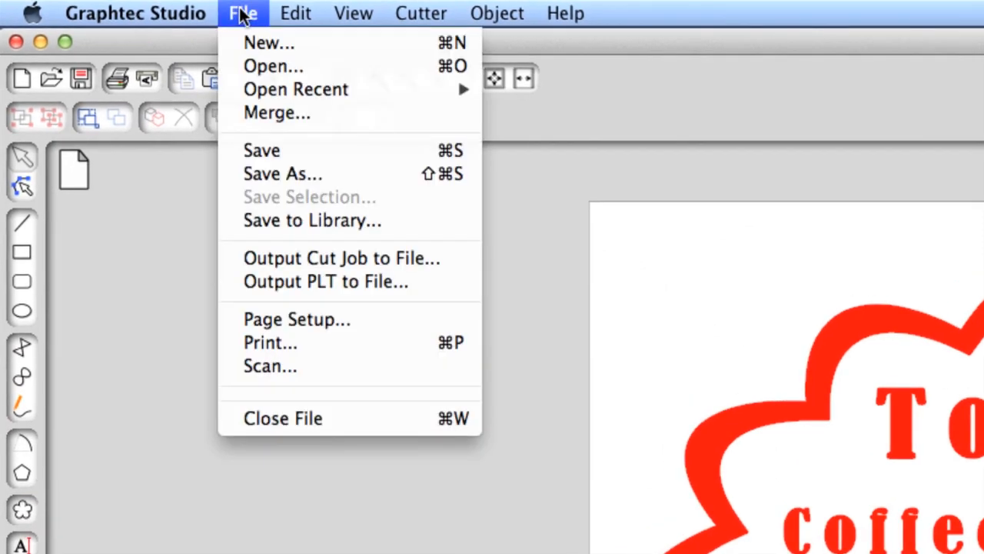
mouse_move(280, 96)
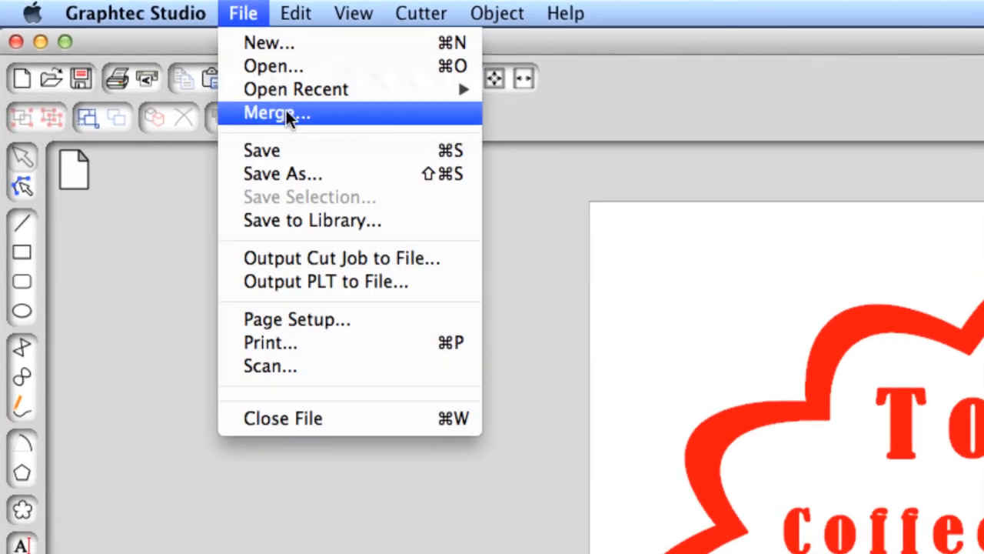
left_click(286, 113)
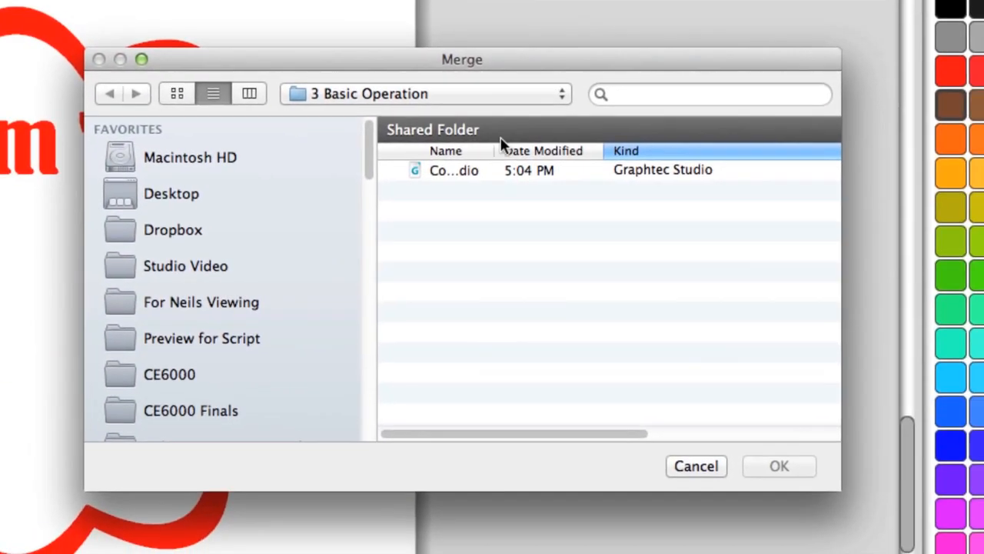
left_click_drag(494, 151, 656, 150)
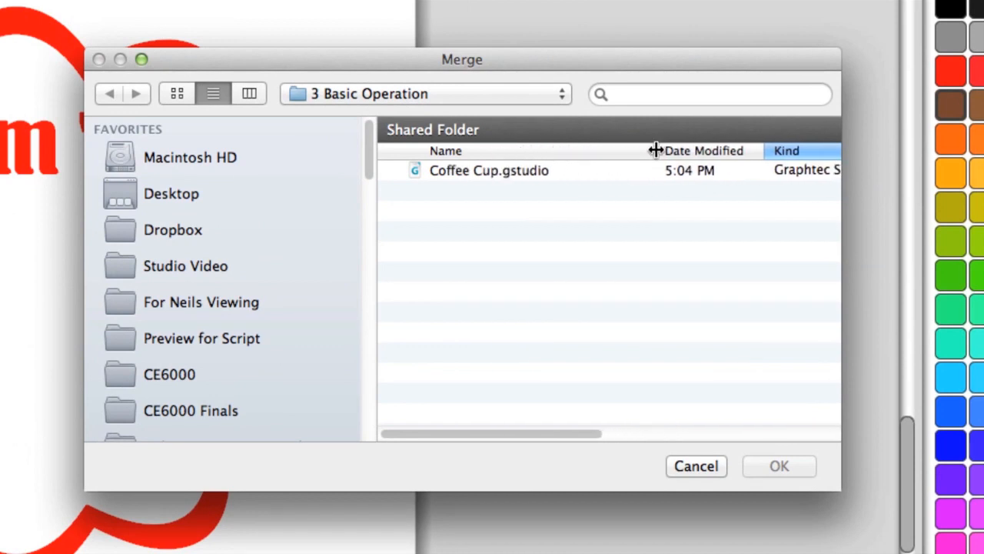
left_click(507, 170)
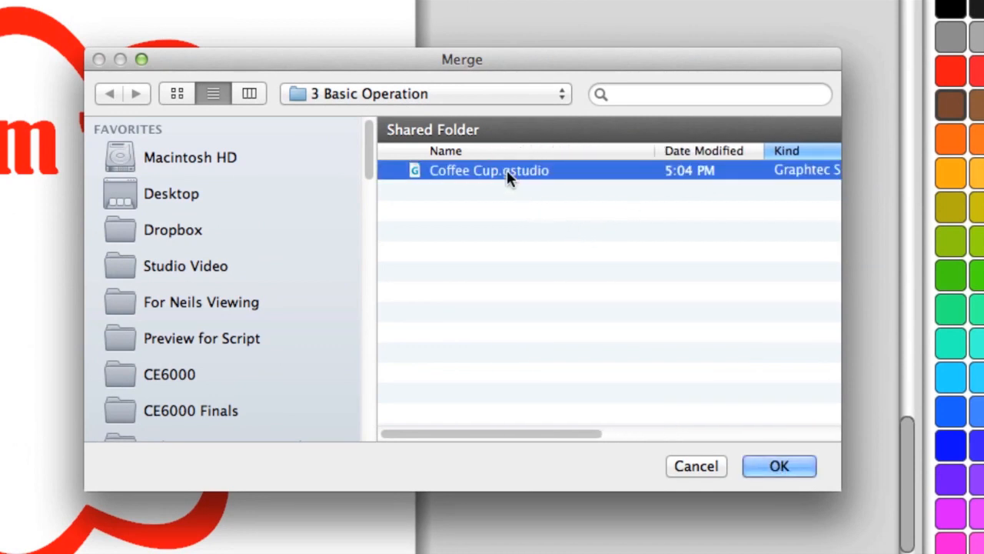
left_click(778, 466)
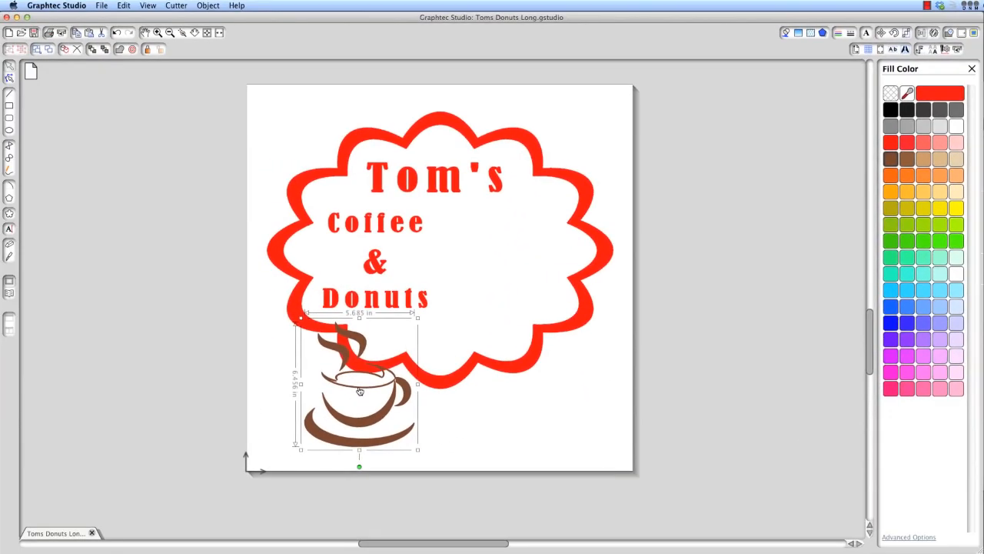
left_click_drag(359, 391, 495, 262)
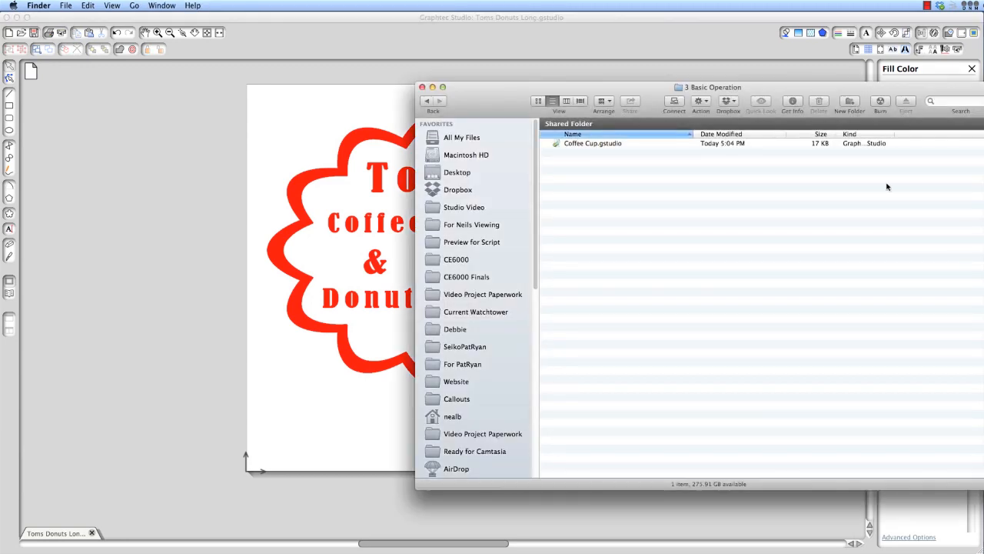
Bring Coffee Cup.gstudio from the Finder folder 3 Basic Operation directly into the sign, beside the Coffee & Donuts text
left_click_drag(722, 91, 905, 111)
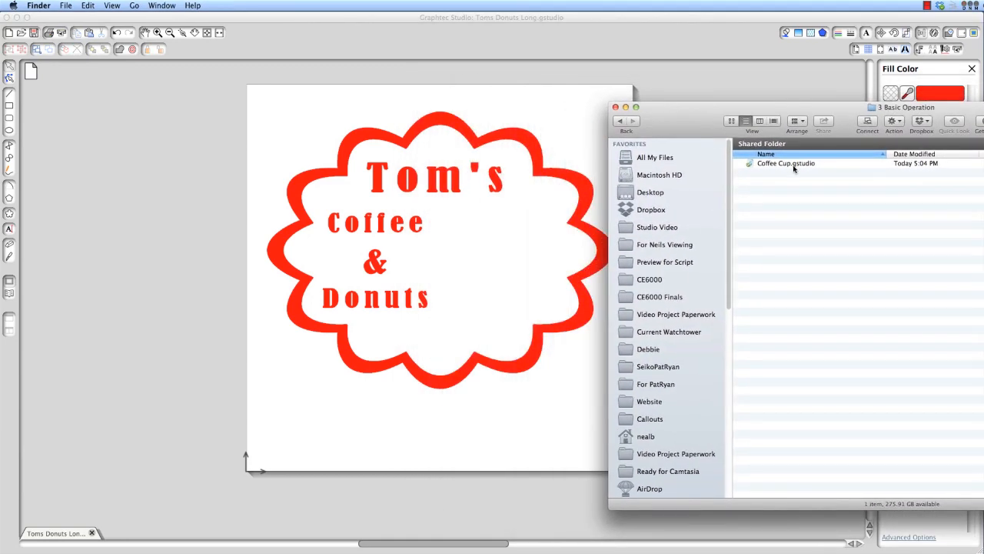
left_click_drag(782, 163, 501, 262)
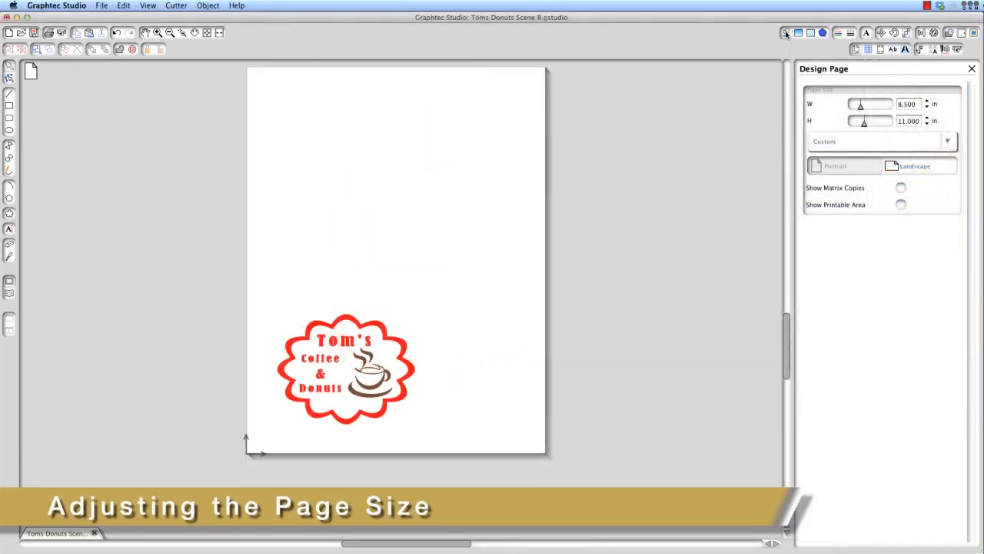
Open the Design Page settings and set the custom paper size to 24 in wide by 24 in high
left_click(785, 33)
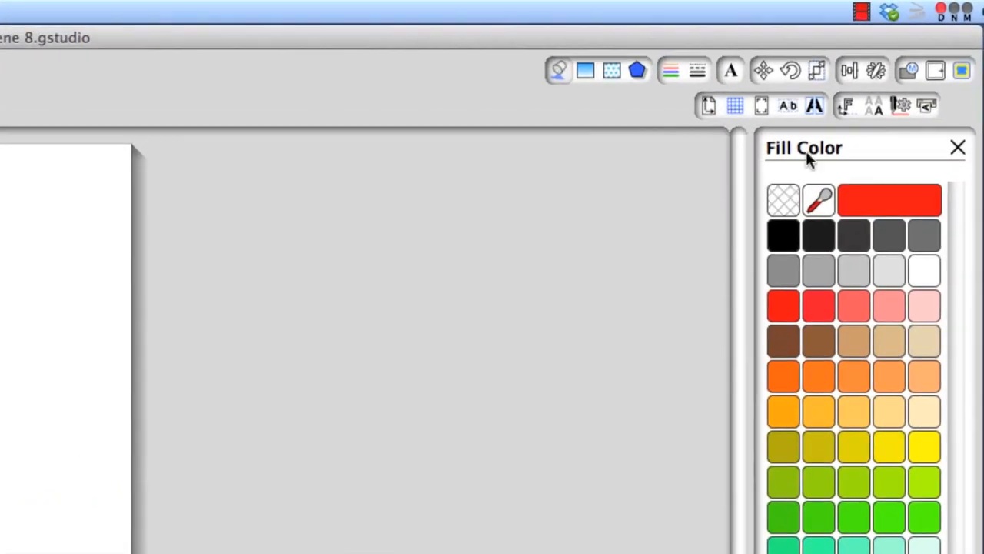
left_click(689, 113)
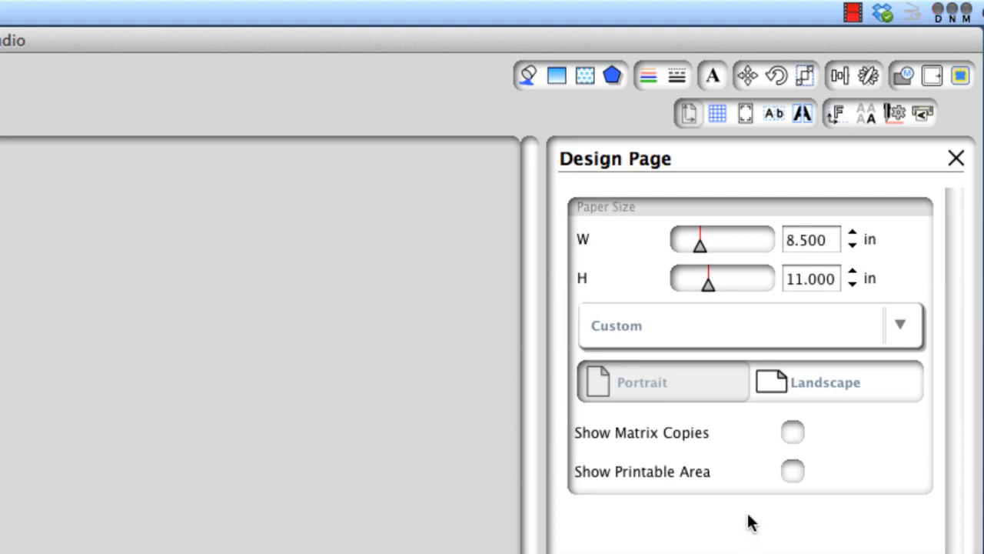
left_click_drag(698, 241, 715, 282)
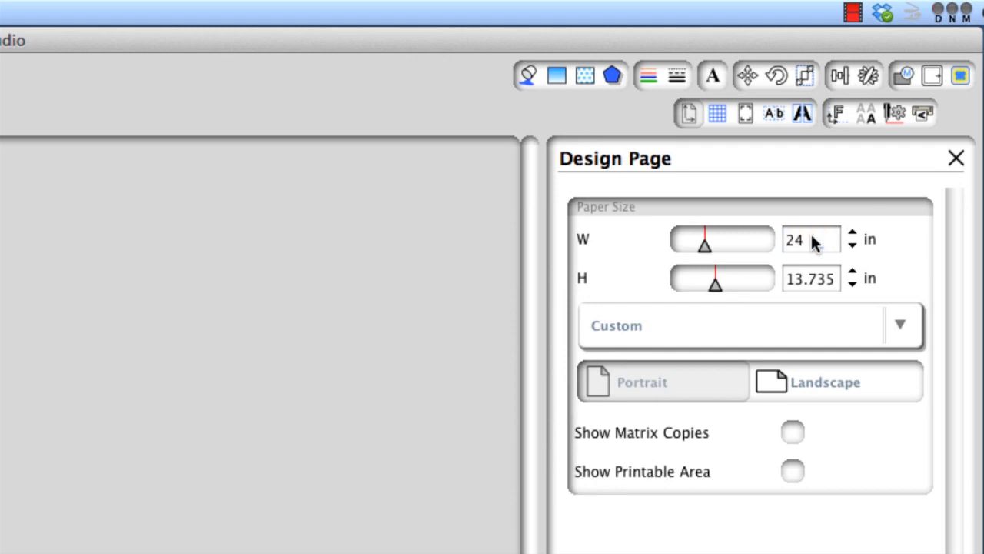
key("Return")
double_click(805, 274)
type("24")
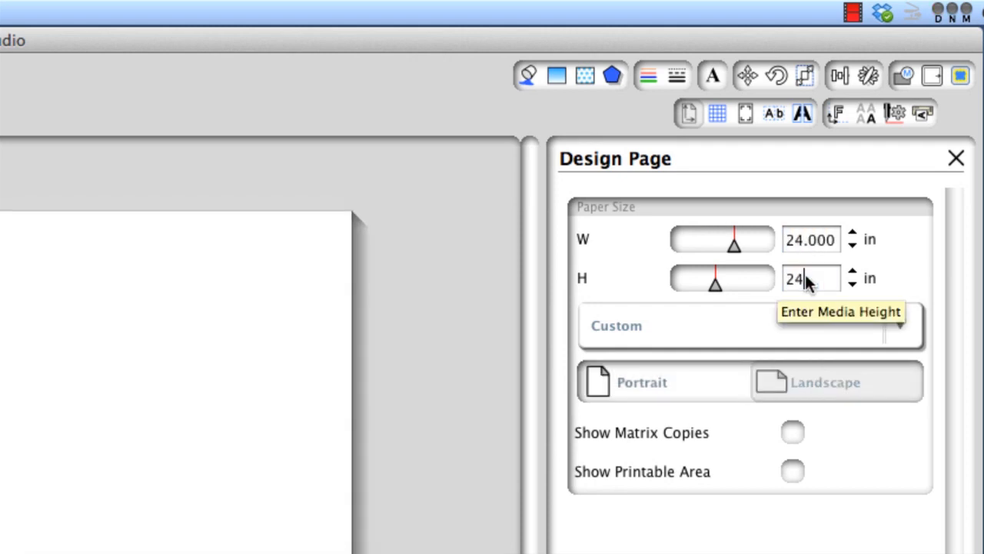
key("Return")
left_click(872, 398)
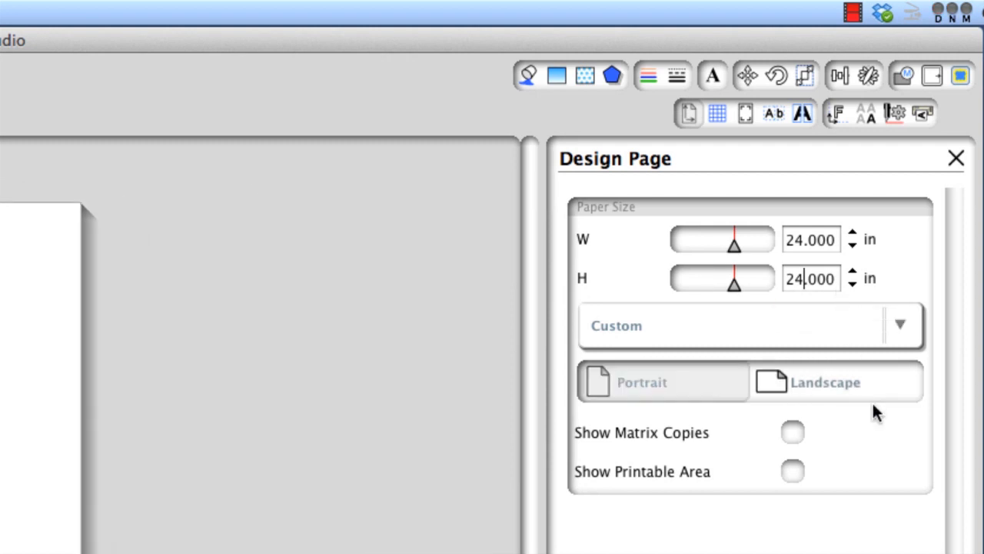
Apply the Automatic (CE6000-60 (Poll Size)) preset of 11.201 x 198.799 in as the paper size
left_click(902, 325)
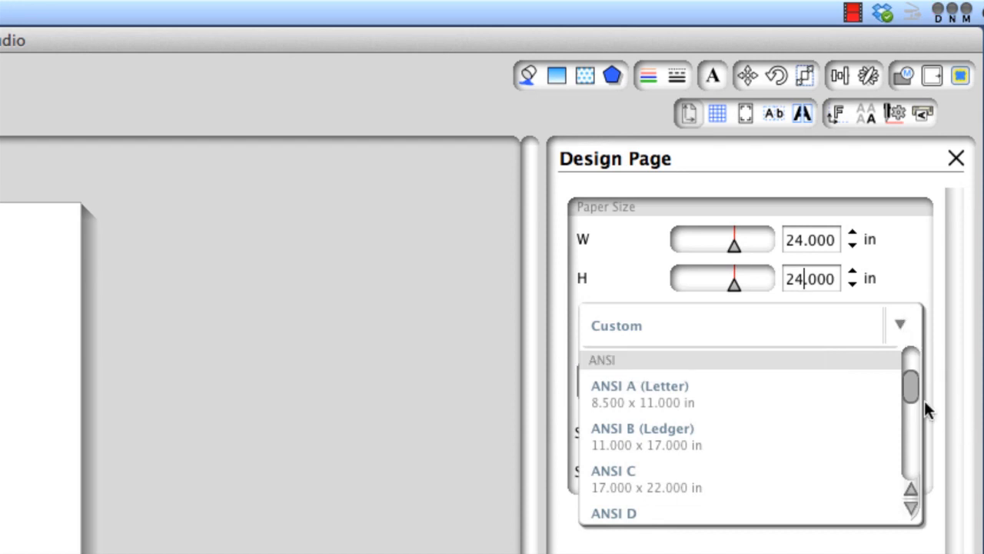
left_click_drag(908, 387, 911, 362)
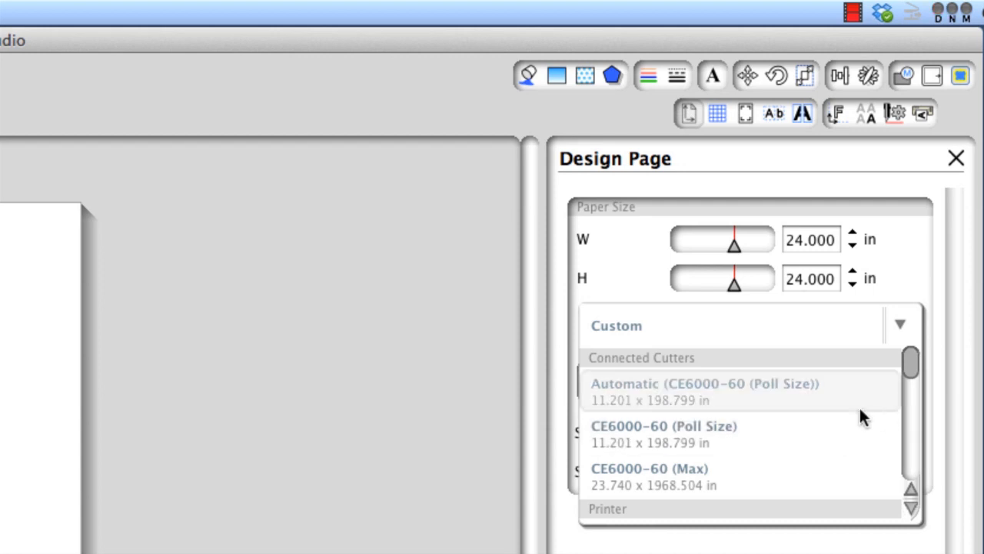
left_click(772, 392)
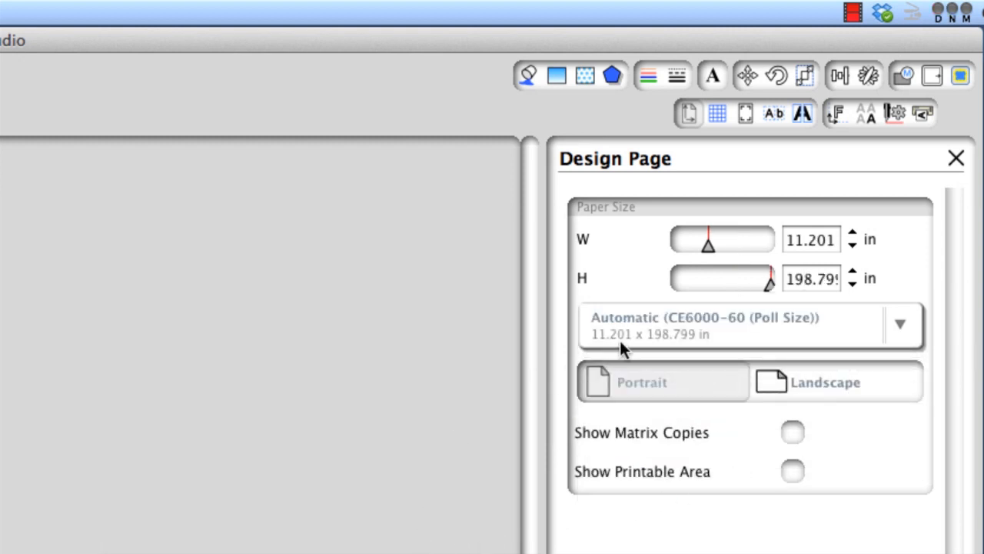
Replace the preset paper size with a custom width of 24 in and height of 24 in
double_click(803, 235)
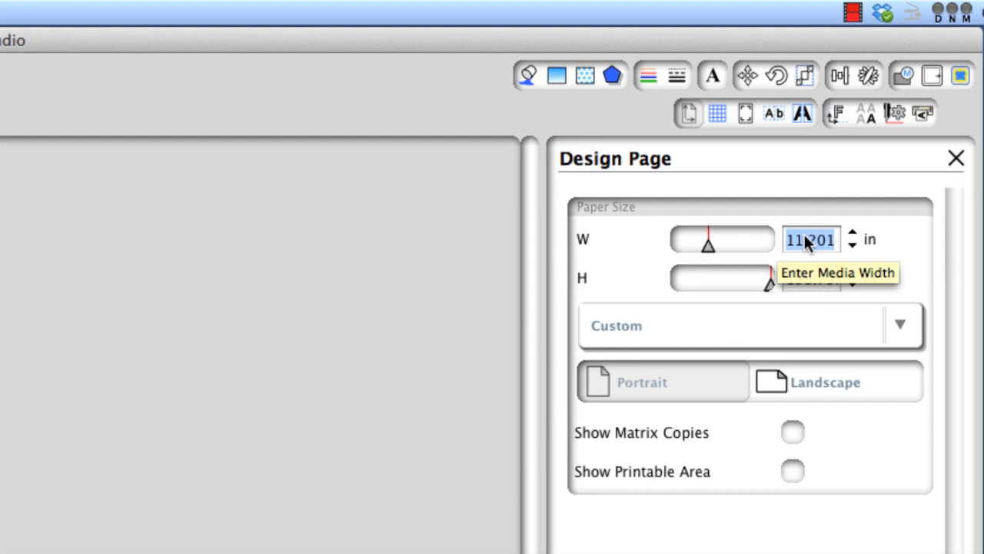
type("24")
double_click(817, 275)
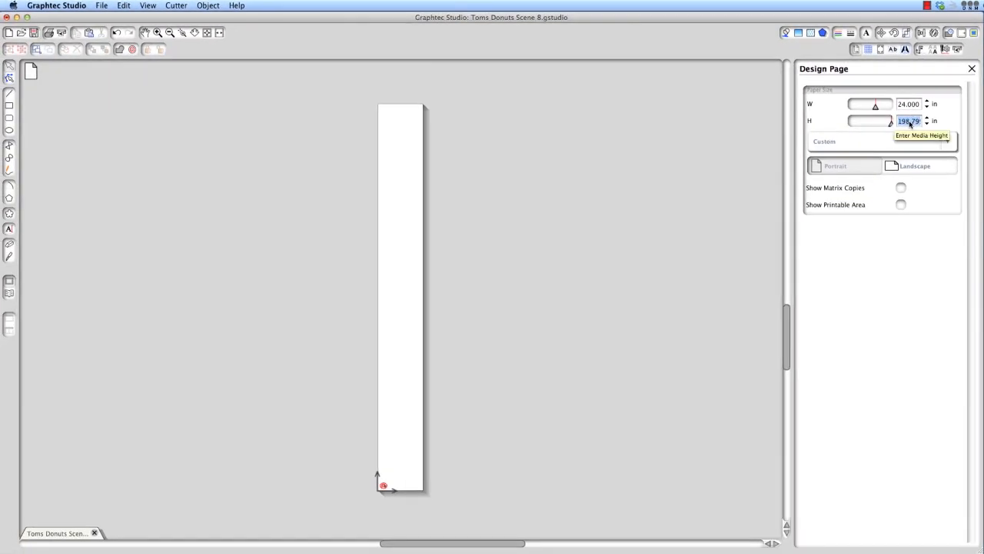
type("24")
key("Return")
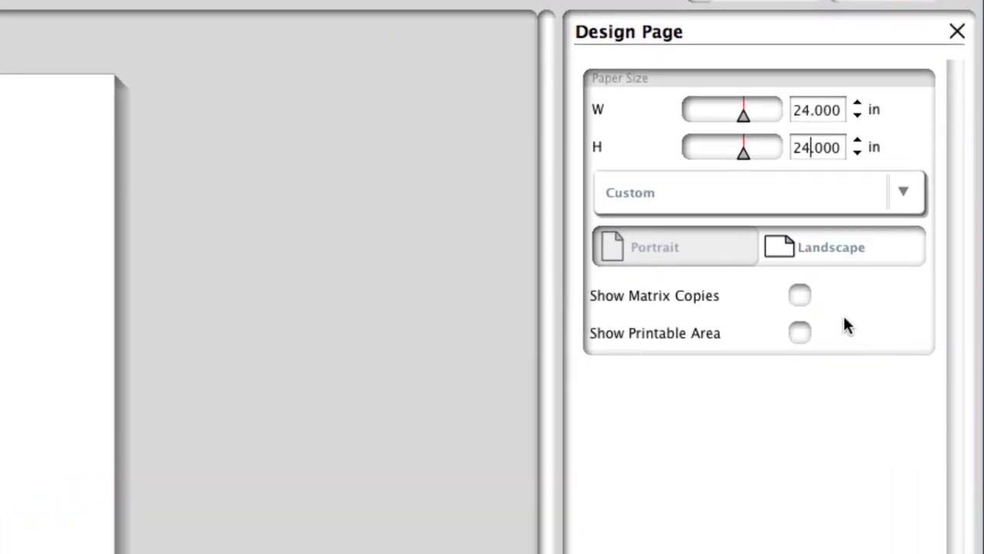
Preview the matrix copies of the sign, hide them again, and turn on the printable area display
left_click(799, 295)
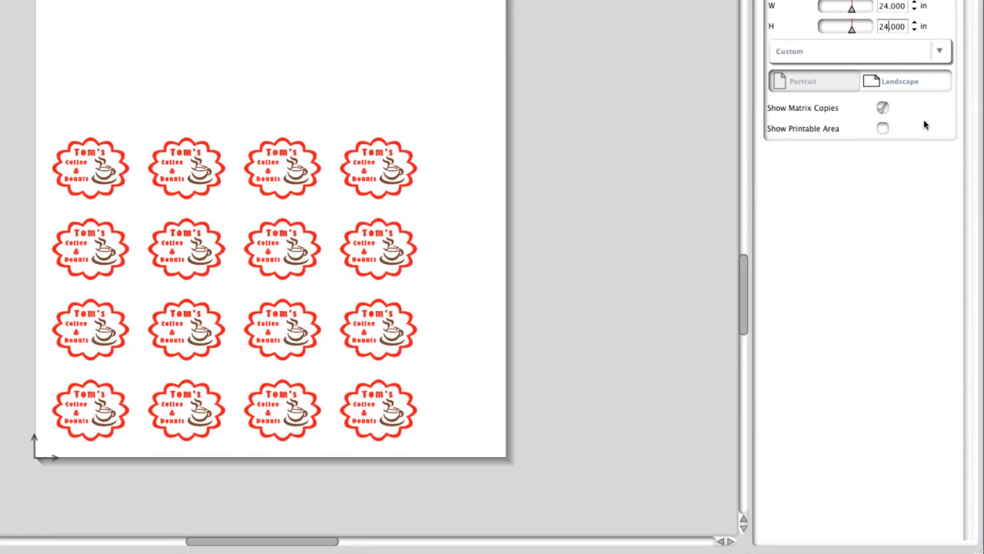
left_click(882, 109)
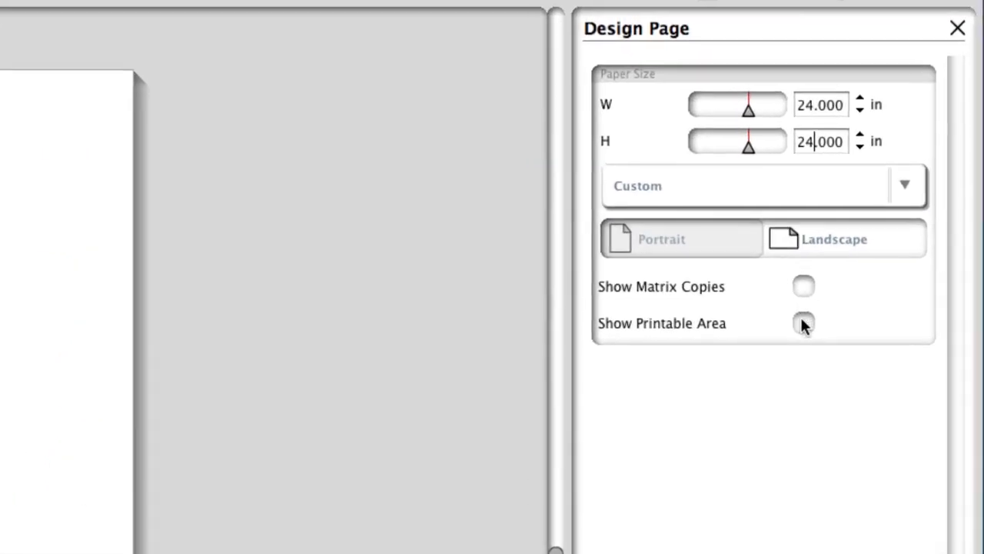
left_click(839, 234)
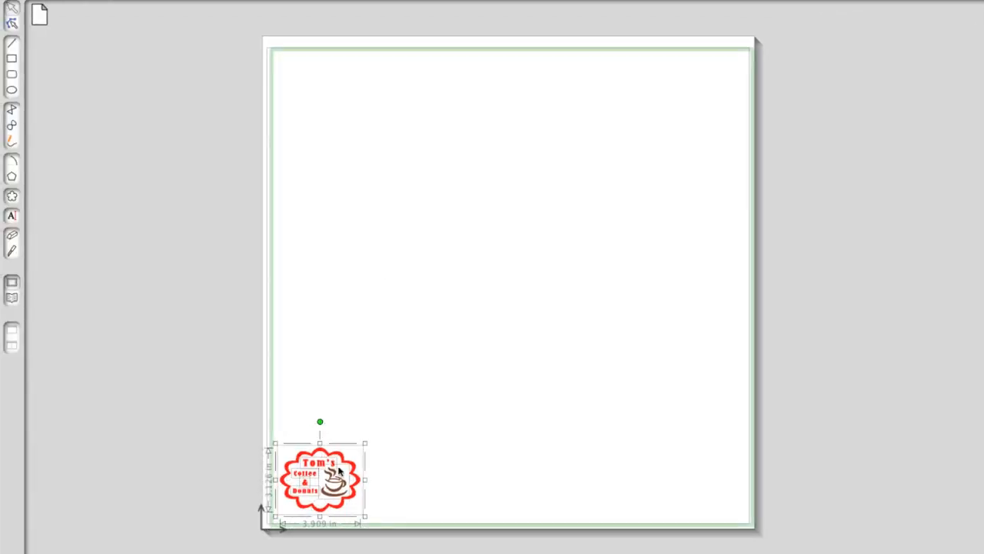
Enlarge the Tom's sign proportionally to about 23.9 x 17.5 in and move it upward within the printable area
left_click_drag(363, 444, 769, 187)
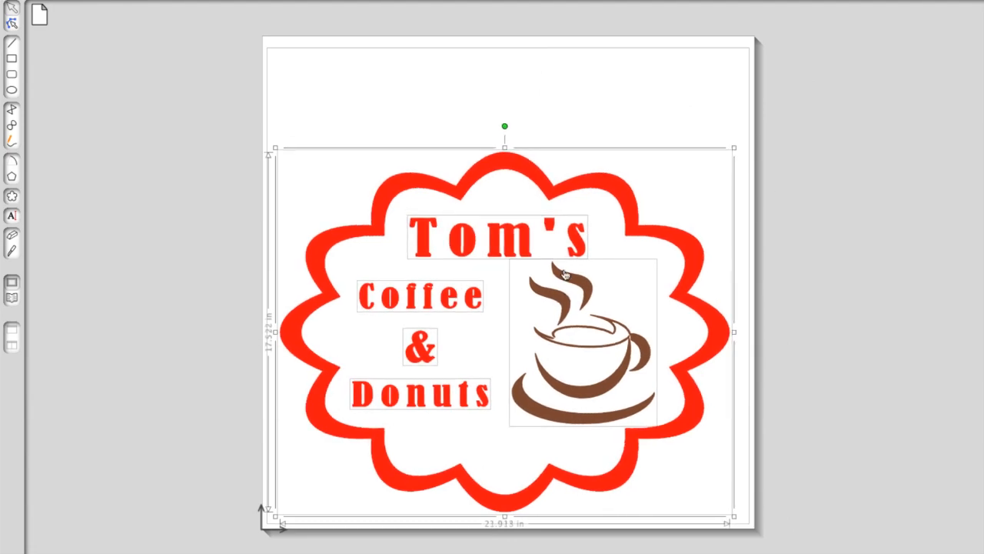
left_click_drag(547, 286, 554, 244)
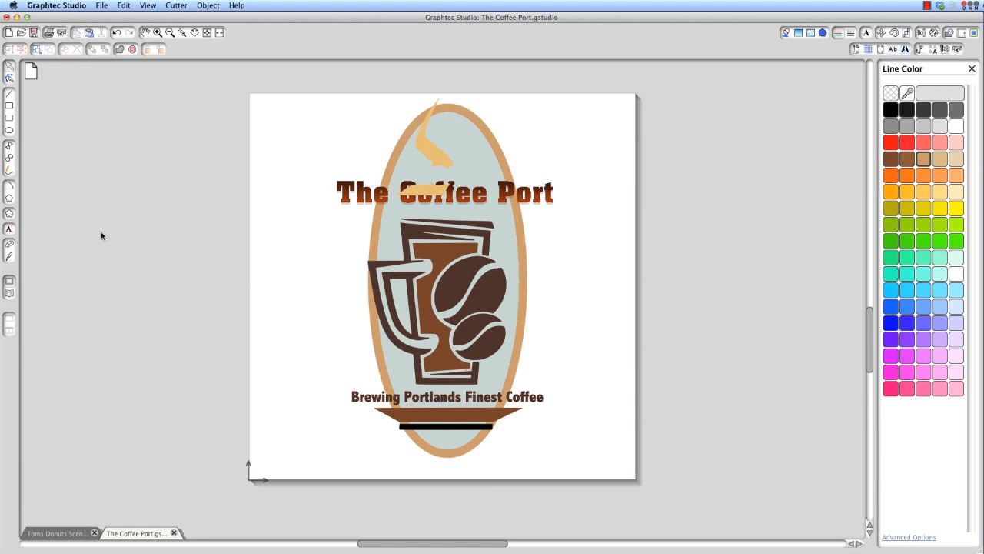
Undo the recent edits to The Coffee Port's steam and oval, and redo the last undone edit
scroll(103, 230, "left", 1)
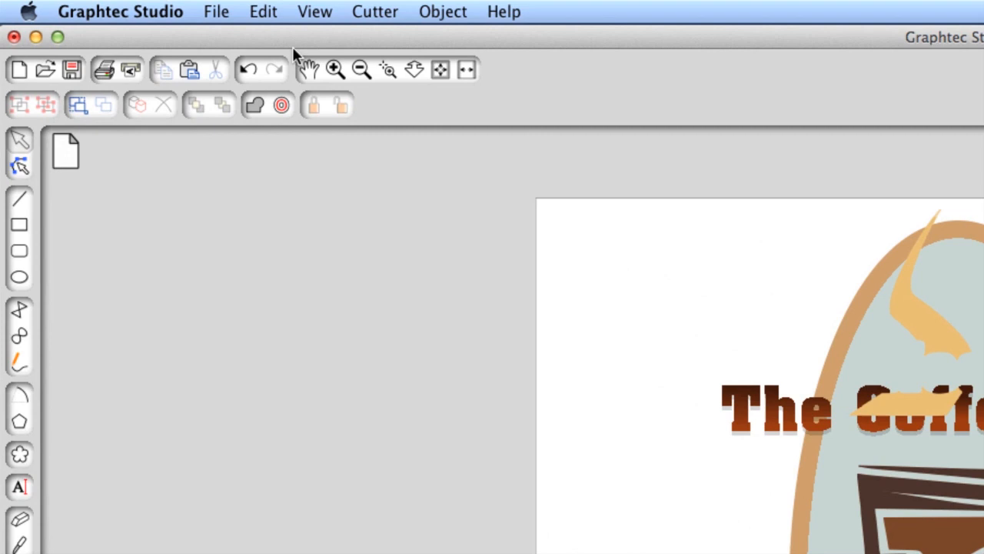
left_click(262, 10)
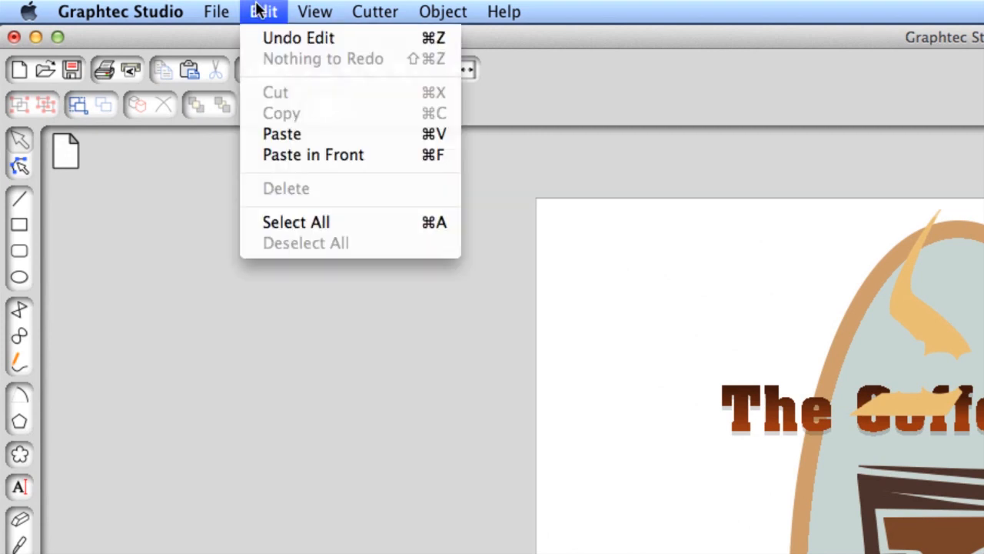
left_click(292, 38)
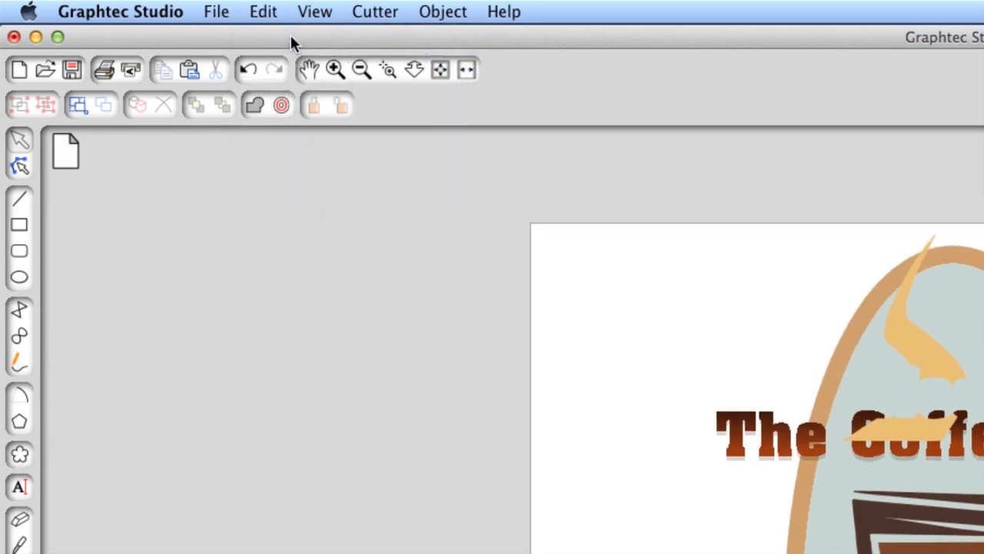
left_click(251, 66)
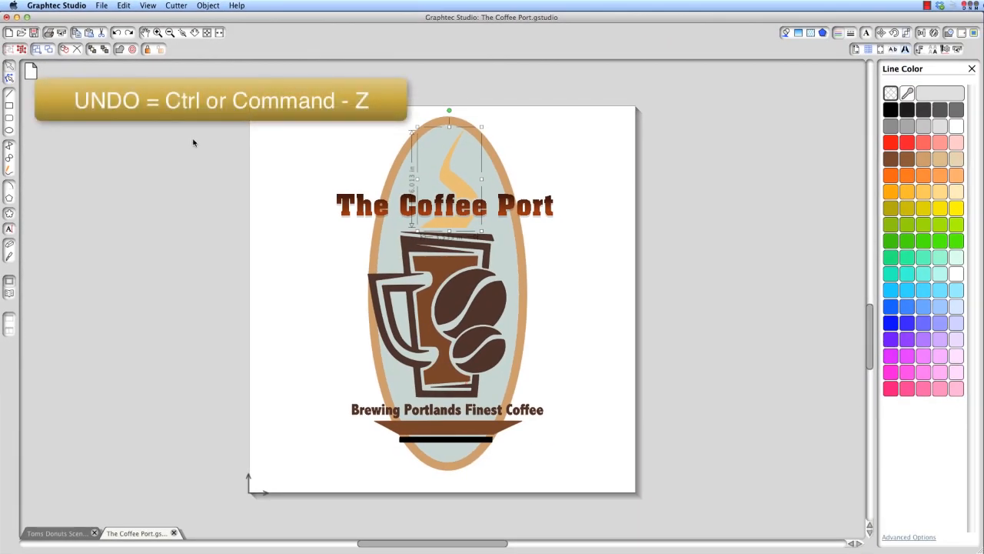
key("ctrl+z")
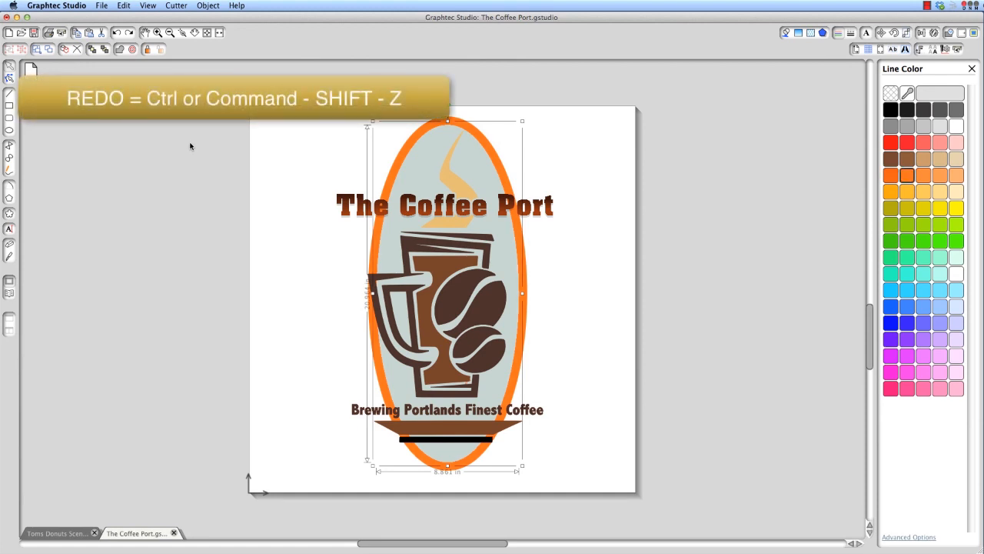
key("super+shift+z")
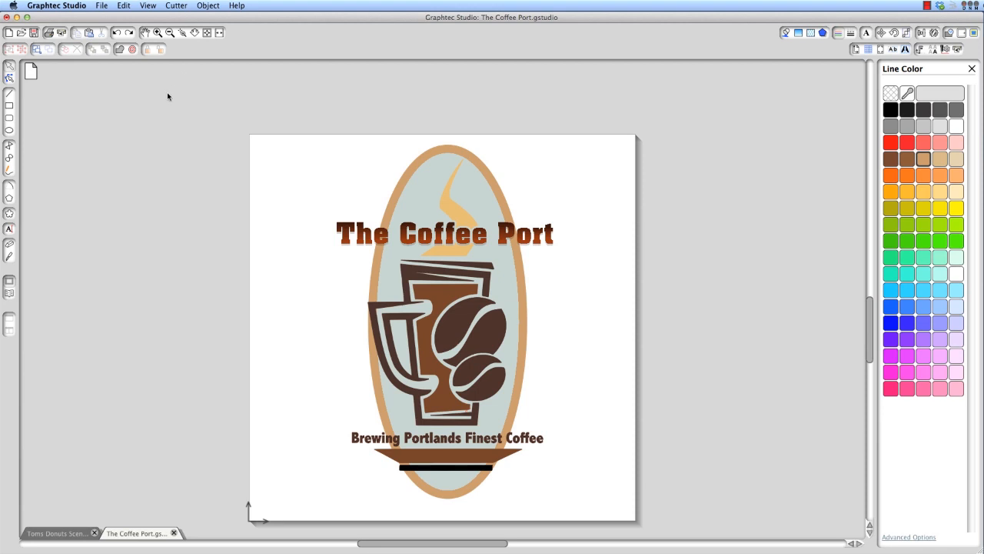
Pan The Coffee Port page slightly, zoom in two levels on the logo, and zoom back out two levels
left_click(146, 34)
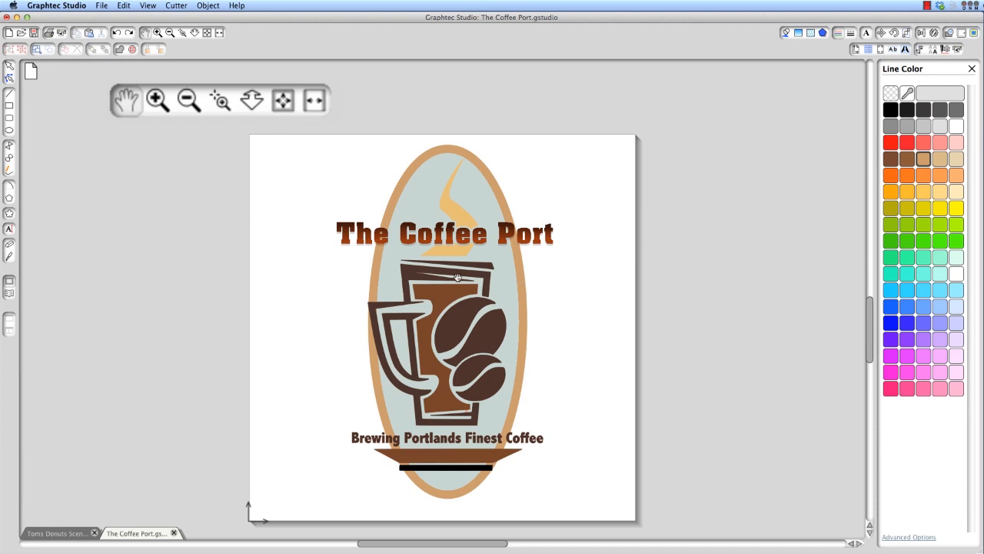
left_click_drag(457, 279, 459, 244)
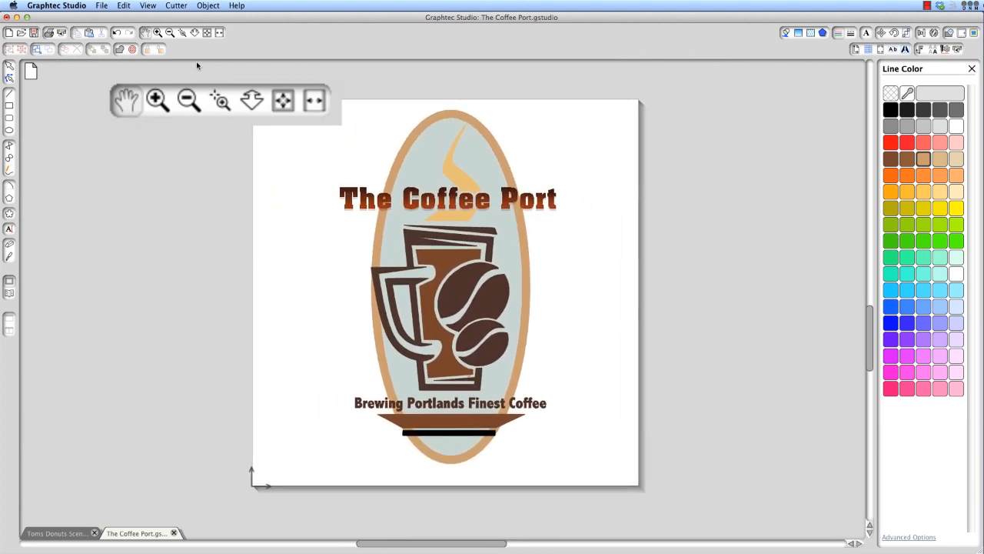
left_click(156, 98)
left_click(157, 99)
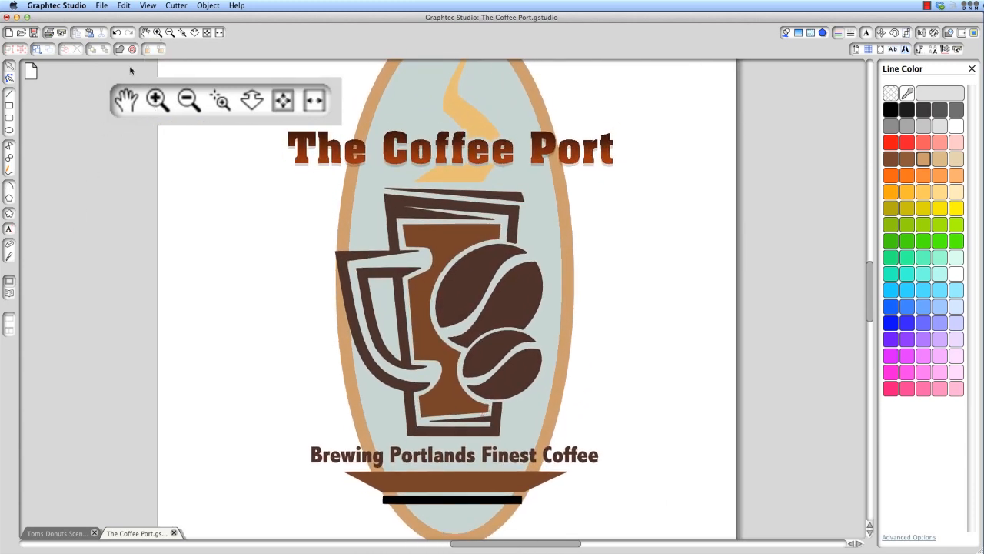
left_click(186, 100)
left_click(186, 99)
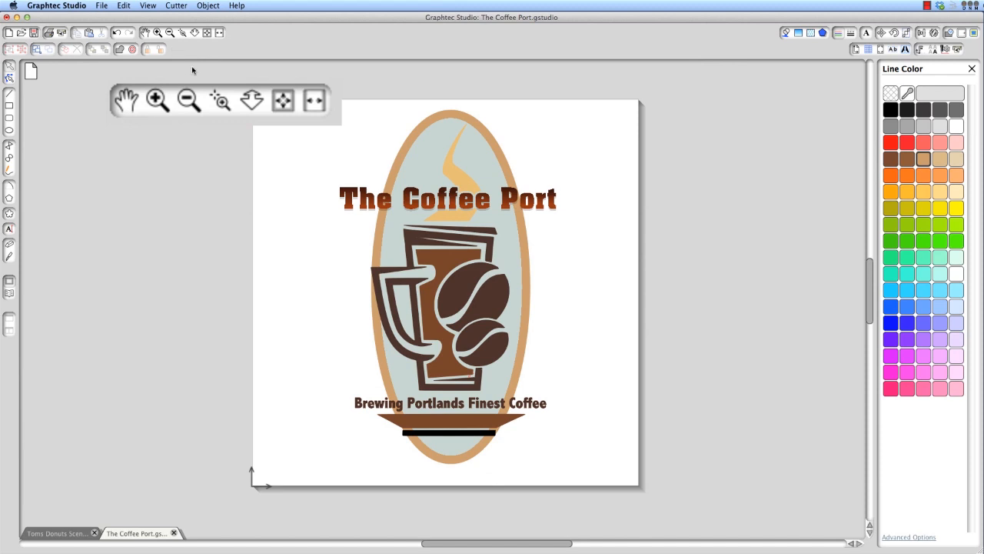
Zoom into an area around The Coffee Port title, adjust the magnification dynamically, and fit the whole page in the window
left_click(220, 99)
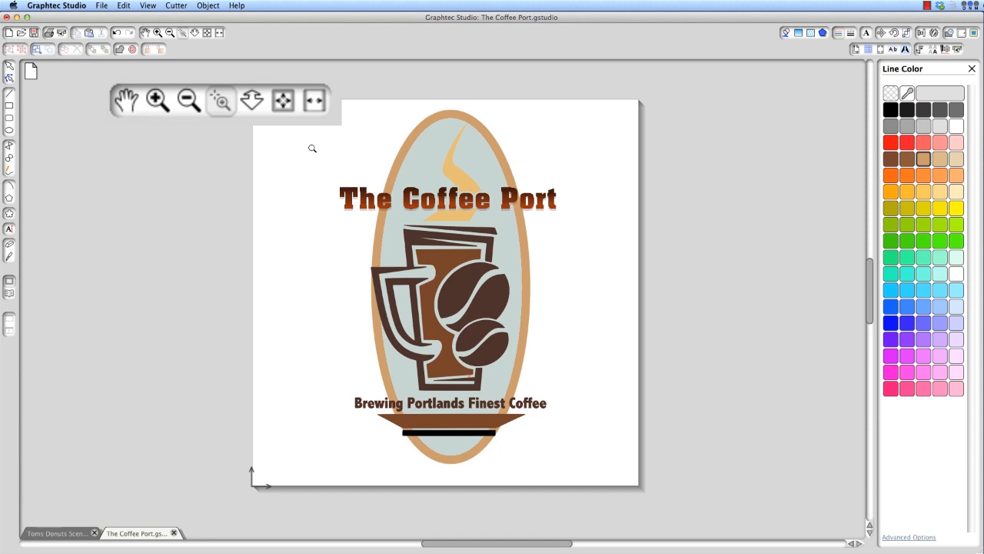
left_click_drag(312, 148, 596, 237)
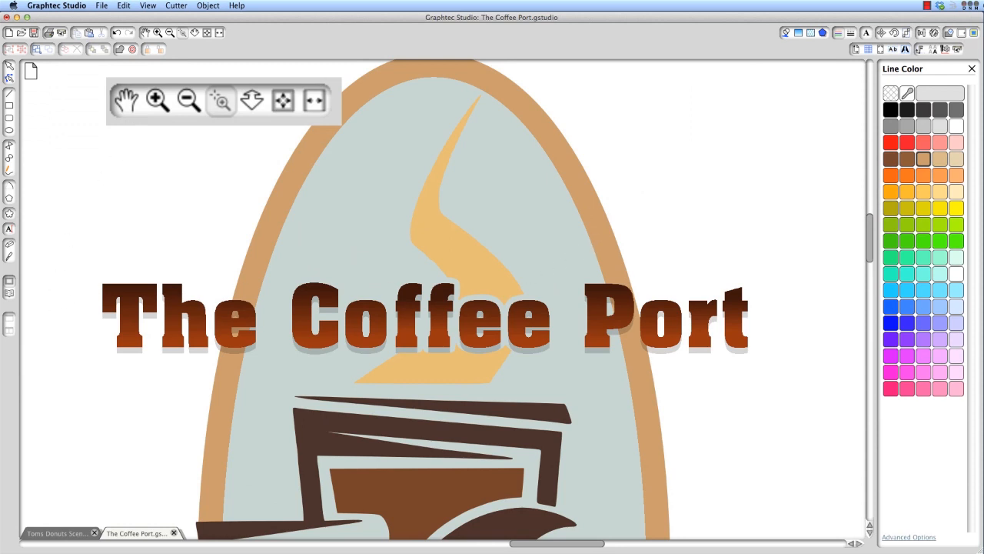
scroll(442, 300, "down", 1)
left_click(250, 101)
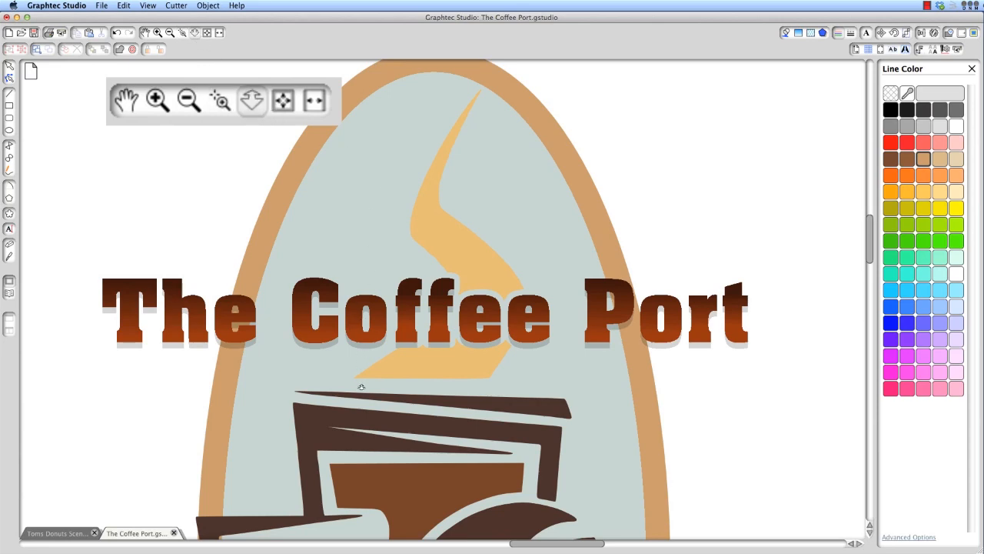
left_click_drag(361, 456, 394, 458)
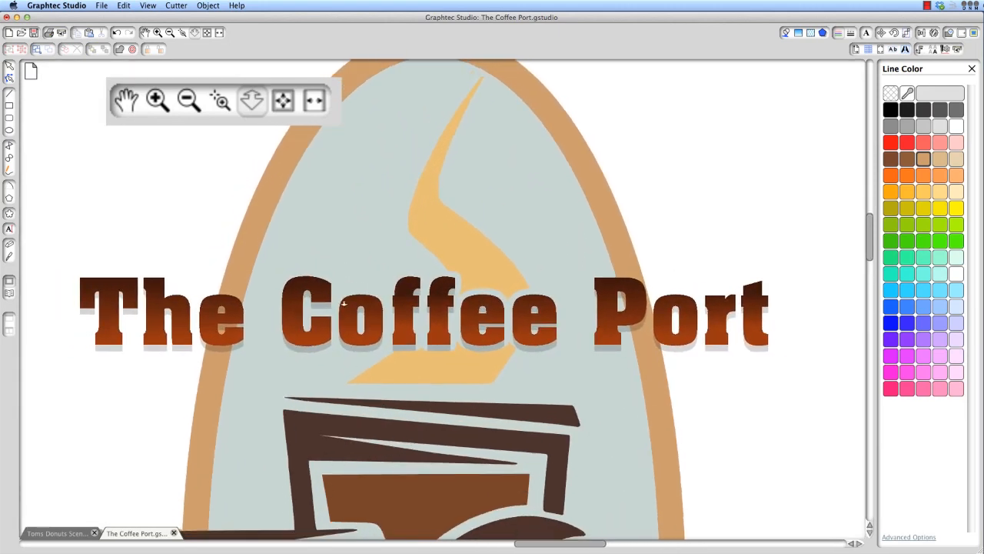
left_click(283, 100)
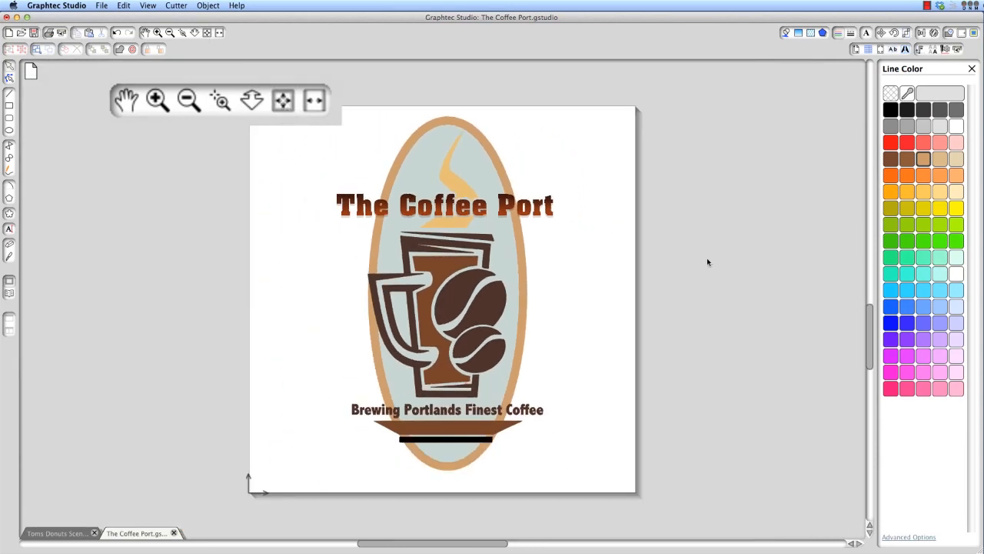
left_click(314, 101)
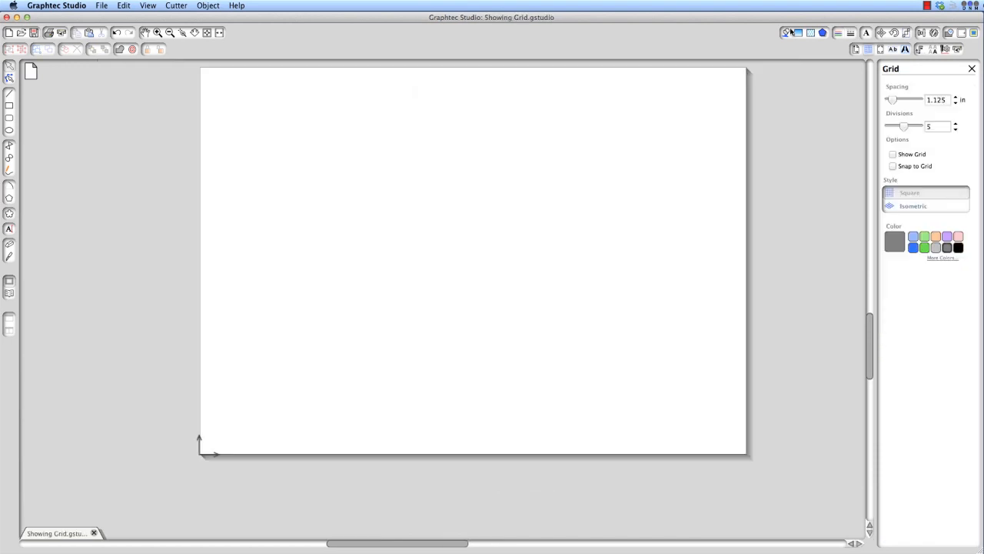
Show the grid on the Showing Grid page and open the grid settings
left_click(792, 35)
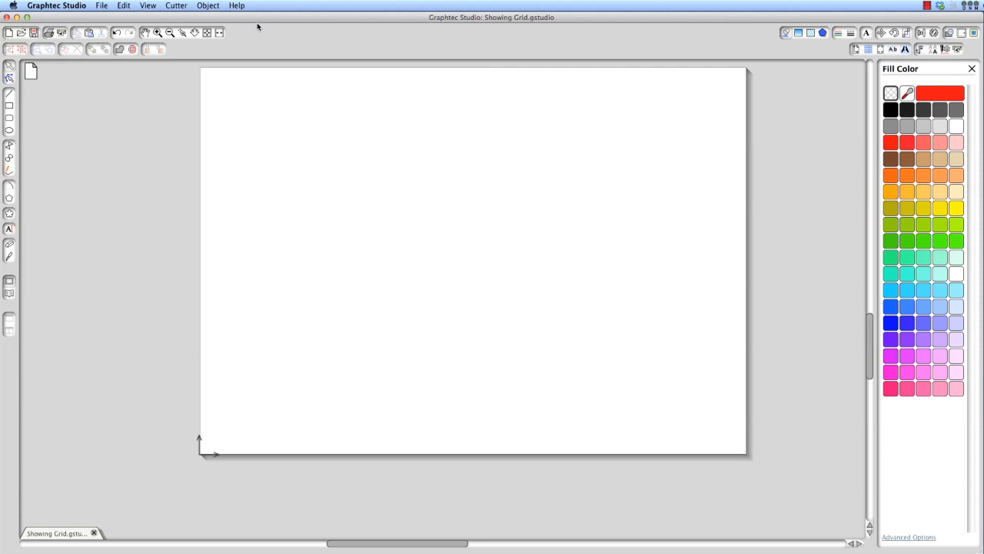
left_click(152, 6)
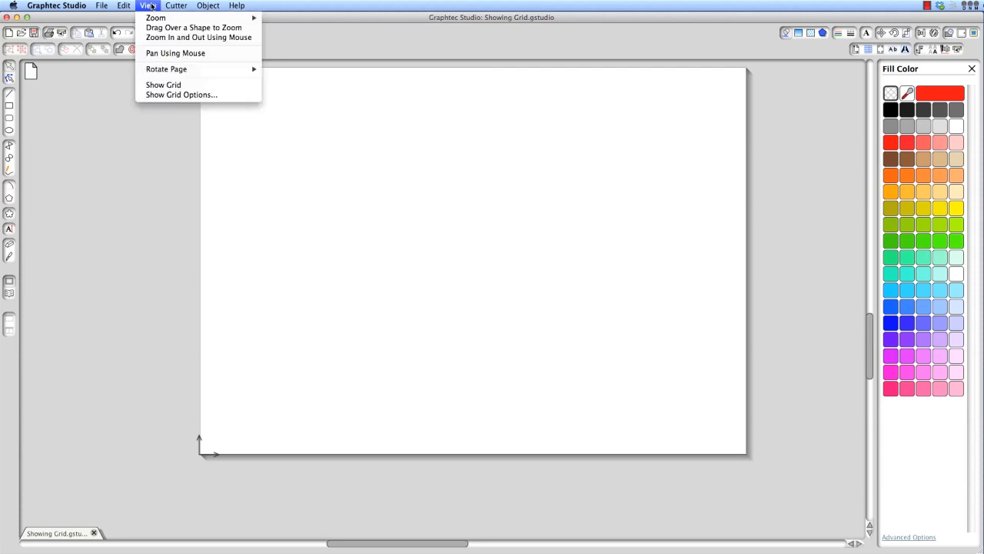
left_click(165, 86)
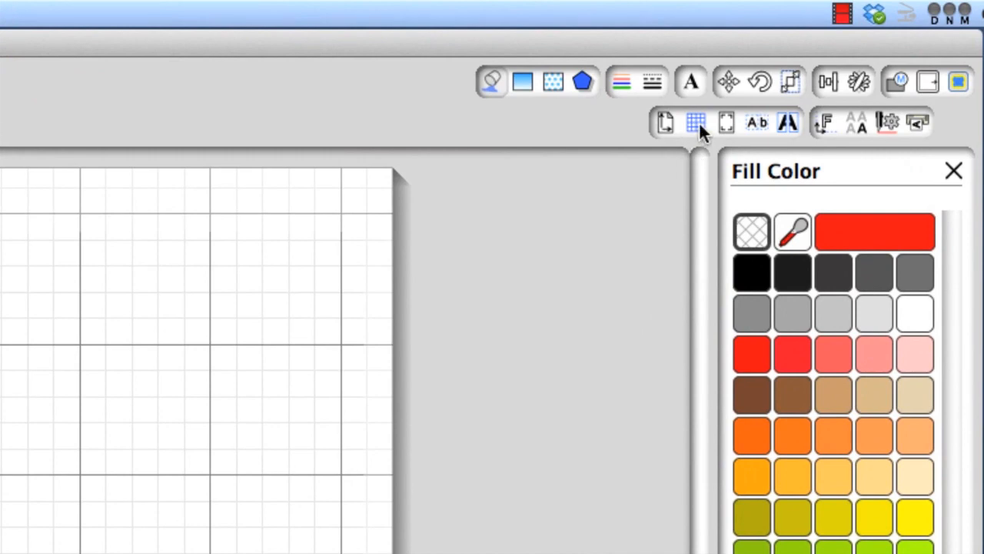
left_click(697, 123)
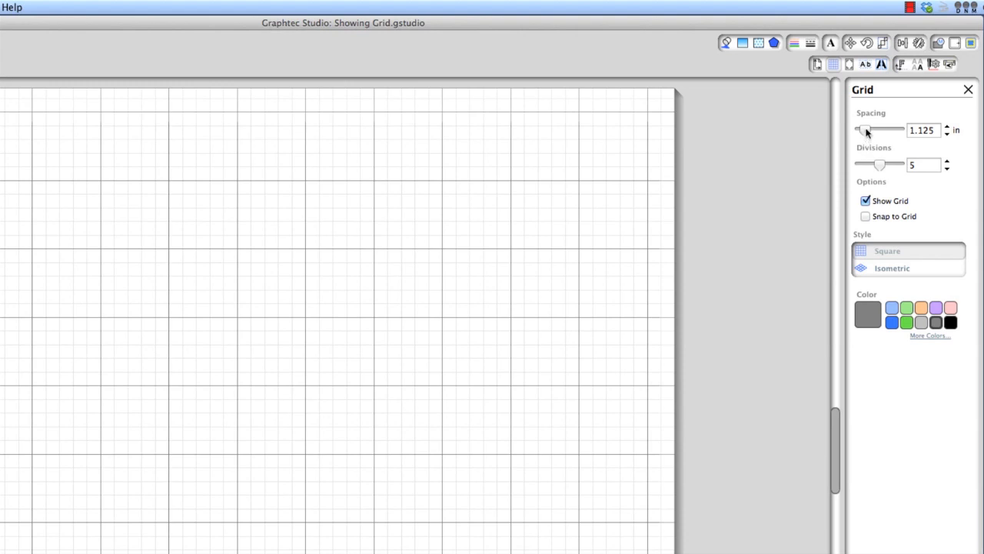
Set the grid spacing to 1.500 in with 5 divisions, and hide the grid briefly before showing it again
left_click_drag(867, 132, 869, 130)
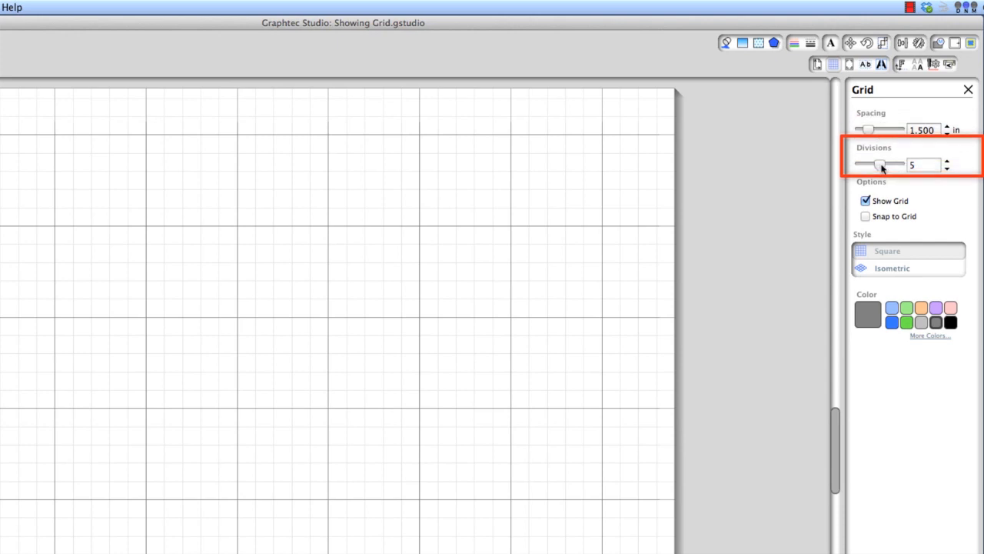
mouse_move(881, 168)
left_mouse_down()
mouse_move(872, 167)
mouse_move(894, 166)
mouse_move(881, 168)
left_mouse_up()
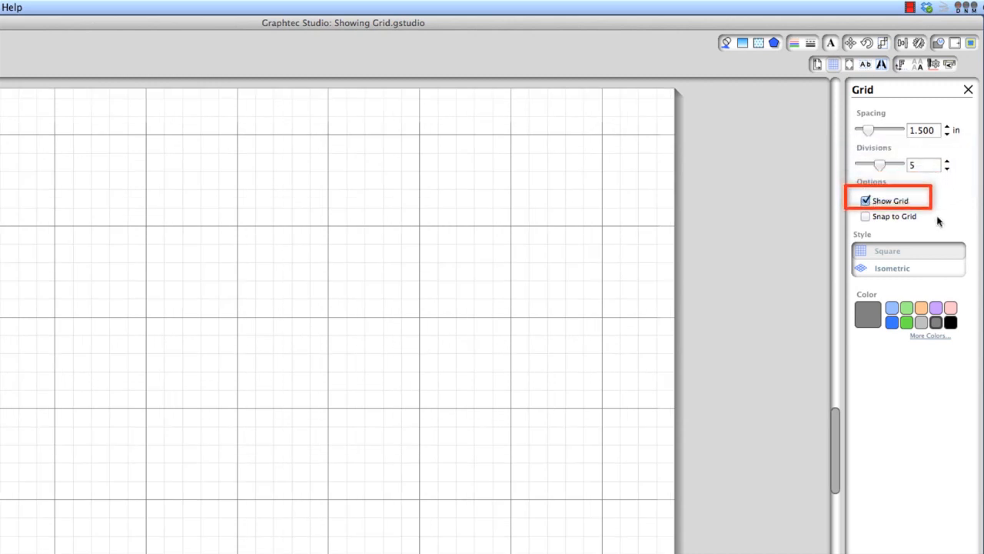
left_click(866, 200)
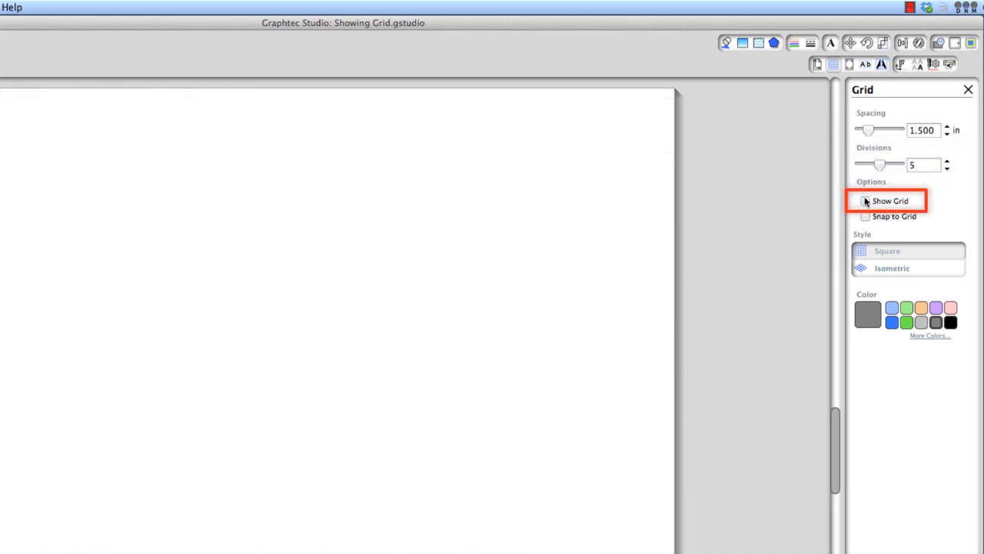
left_click(865, 201)
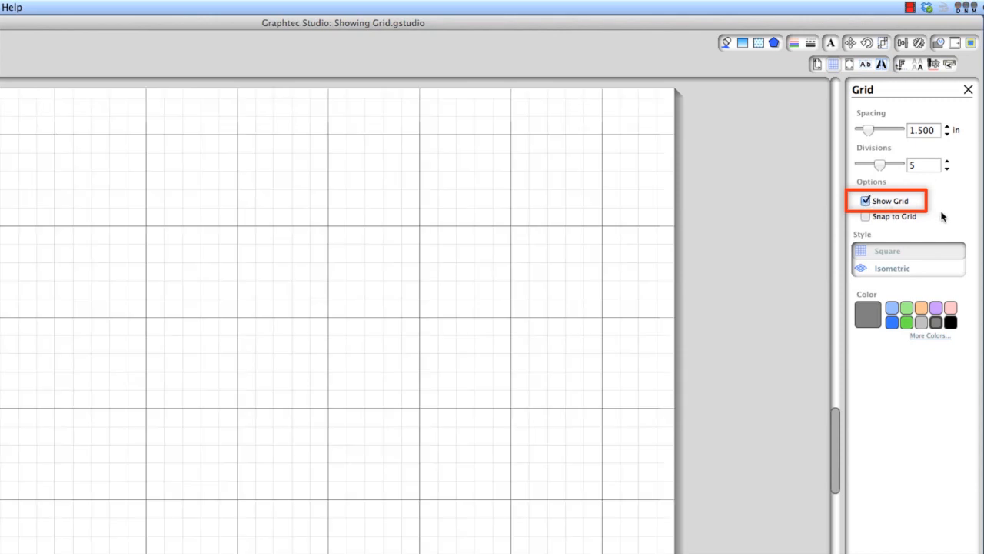
Draw one rectangle without snapping and, with Snap to Grid turned on, a second one beside it about 3.6 by 3 in
left_click(865, 218)
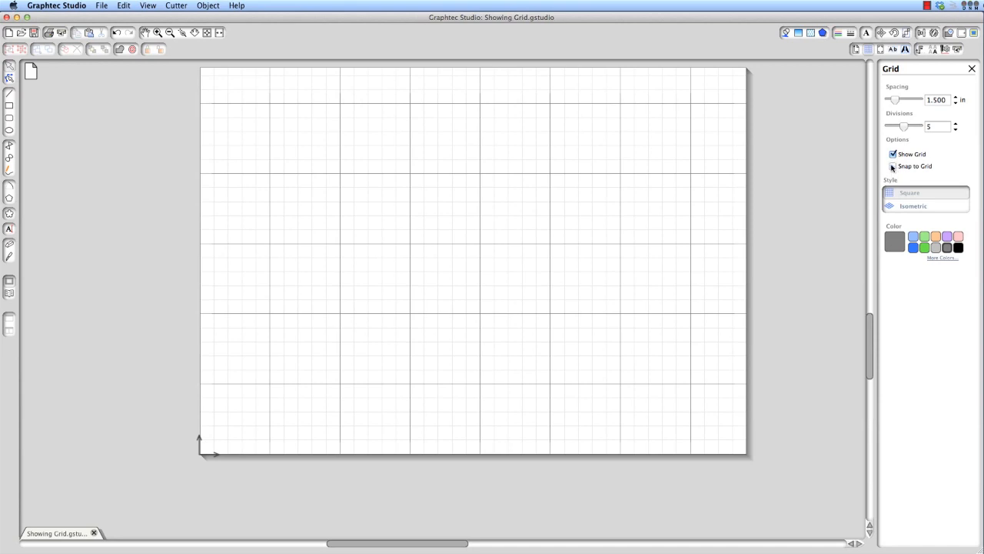
left_click(893, 167)
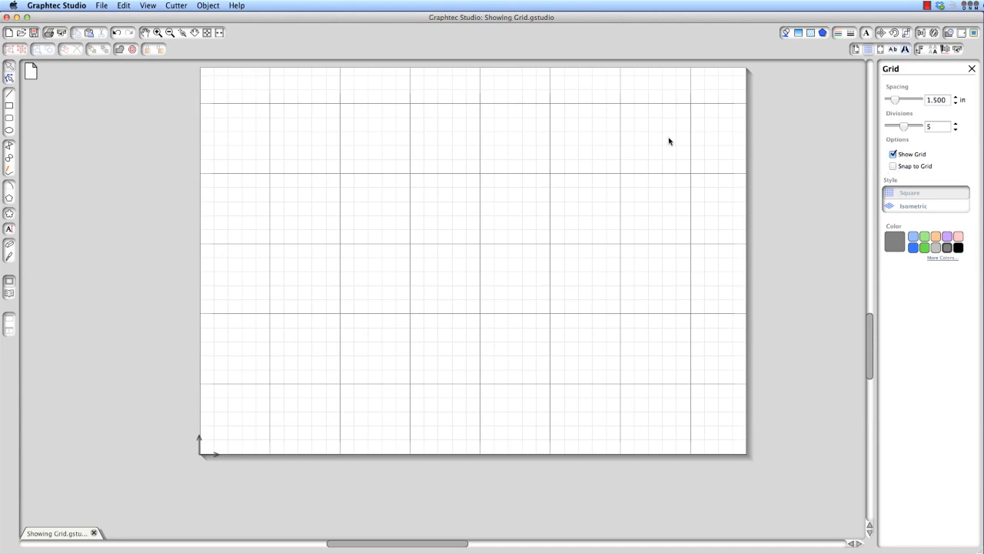
left_click(10, 106)
left_click_drag(247, 109, 392, 234)
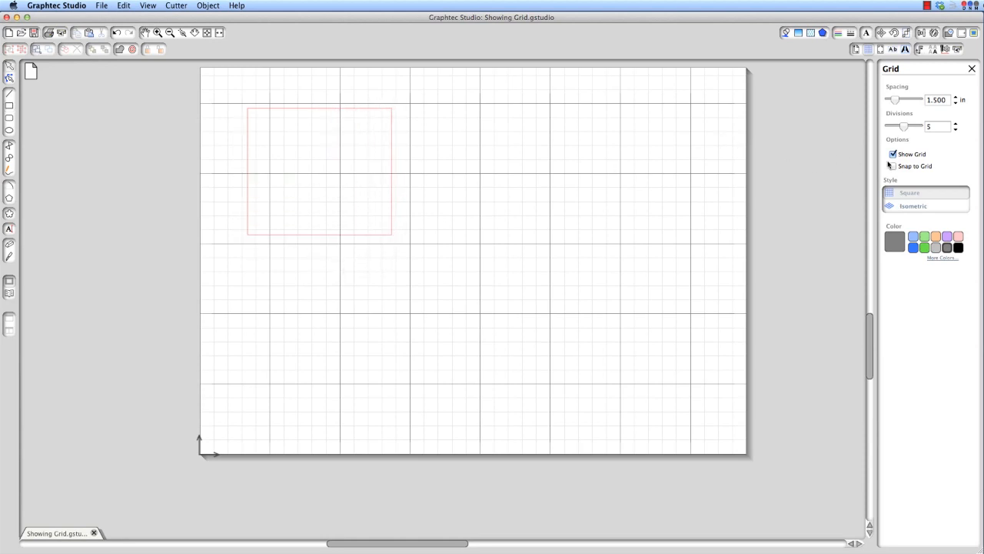
left_click(9, 106)
left_click_drag(425, 119, 592, 258)
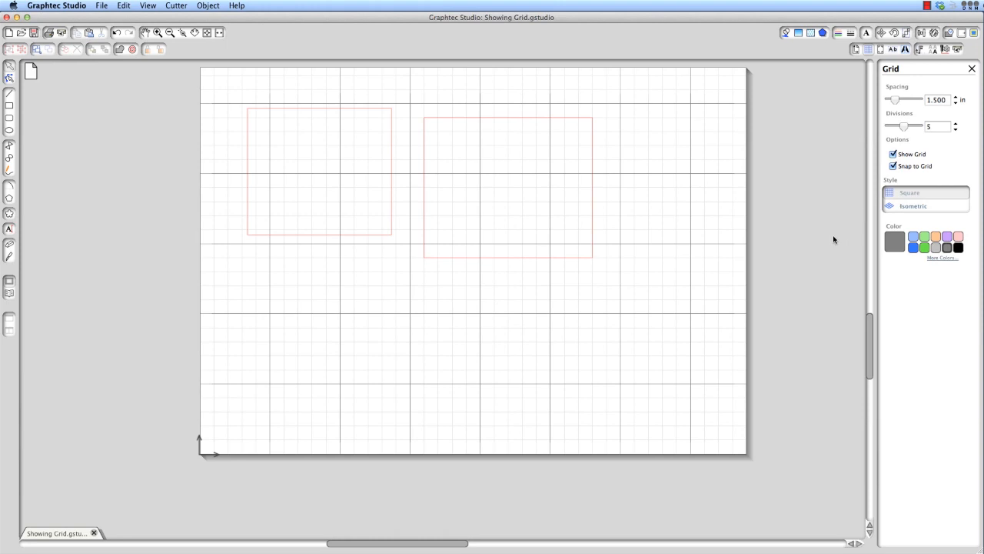
Switch the grid to isometric and back to square, and try the preset grid colors, ending on light gray
left_click(912, 206)
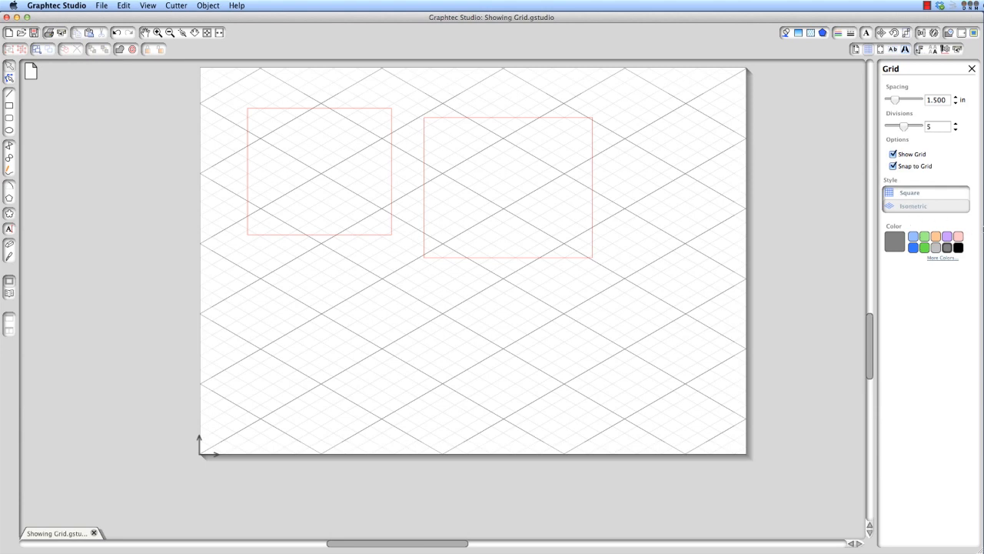
left_click(939, 199)
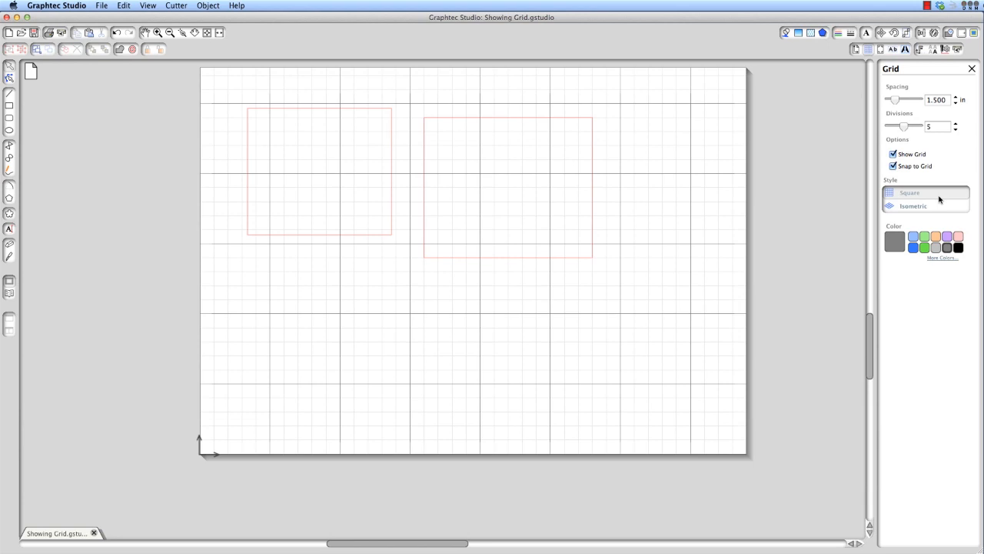
left_click(914, 240)
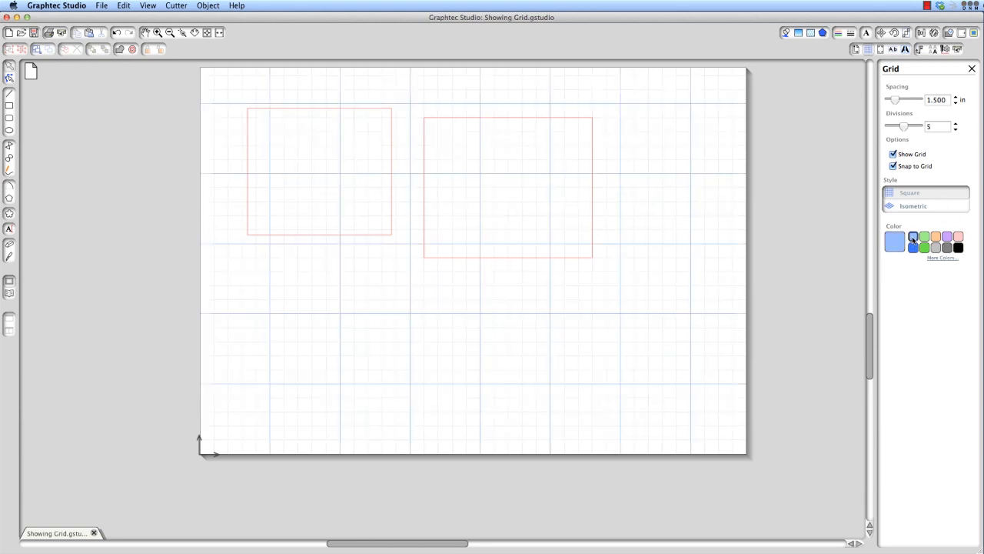
left_click(924, 238)
left_click(936, 238)
left_click(948, 237)
left_click(959, 237)
left_click(959, 247)
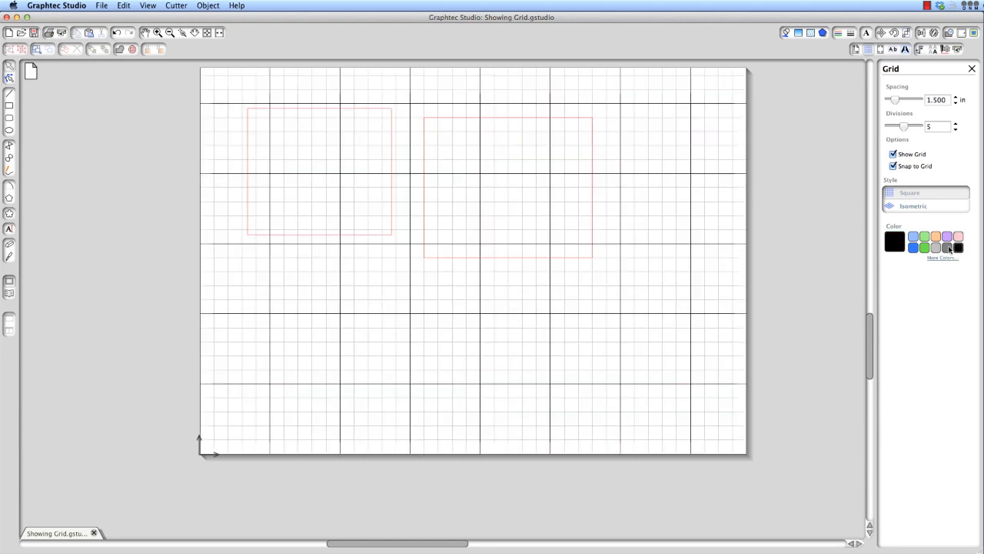
left_click(947, 247)
left_click(936, 247)
left_click(924, 247)
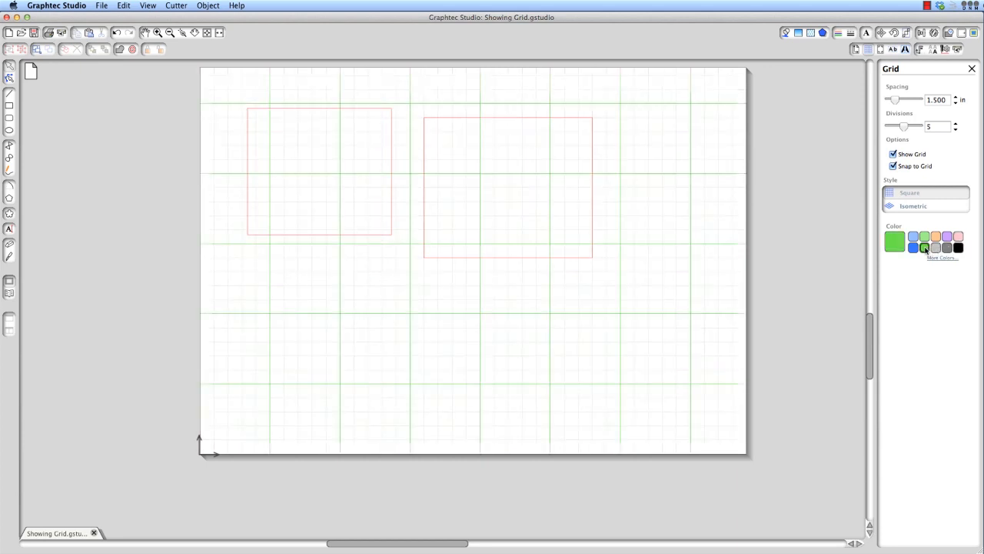
left_click(914, 247)
left_click(936, 246)
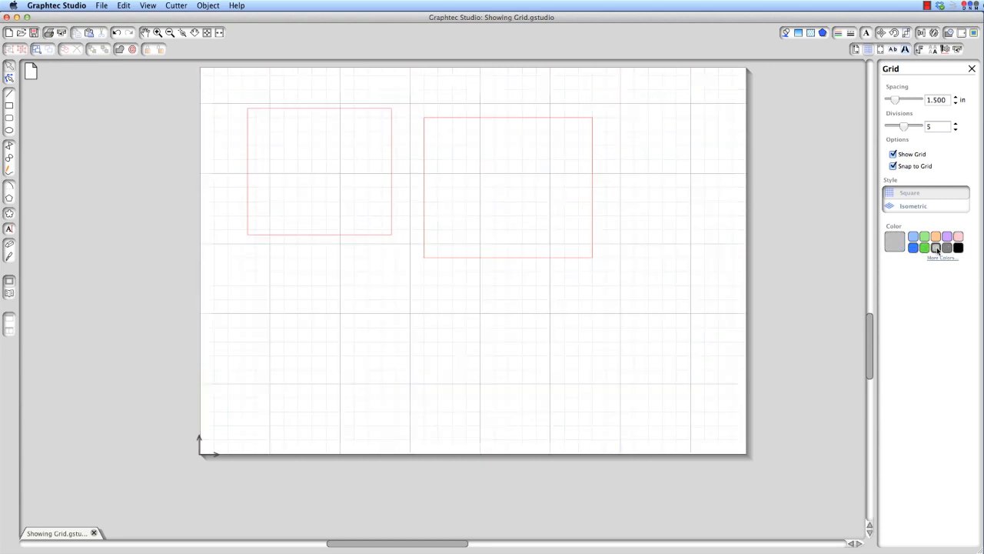